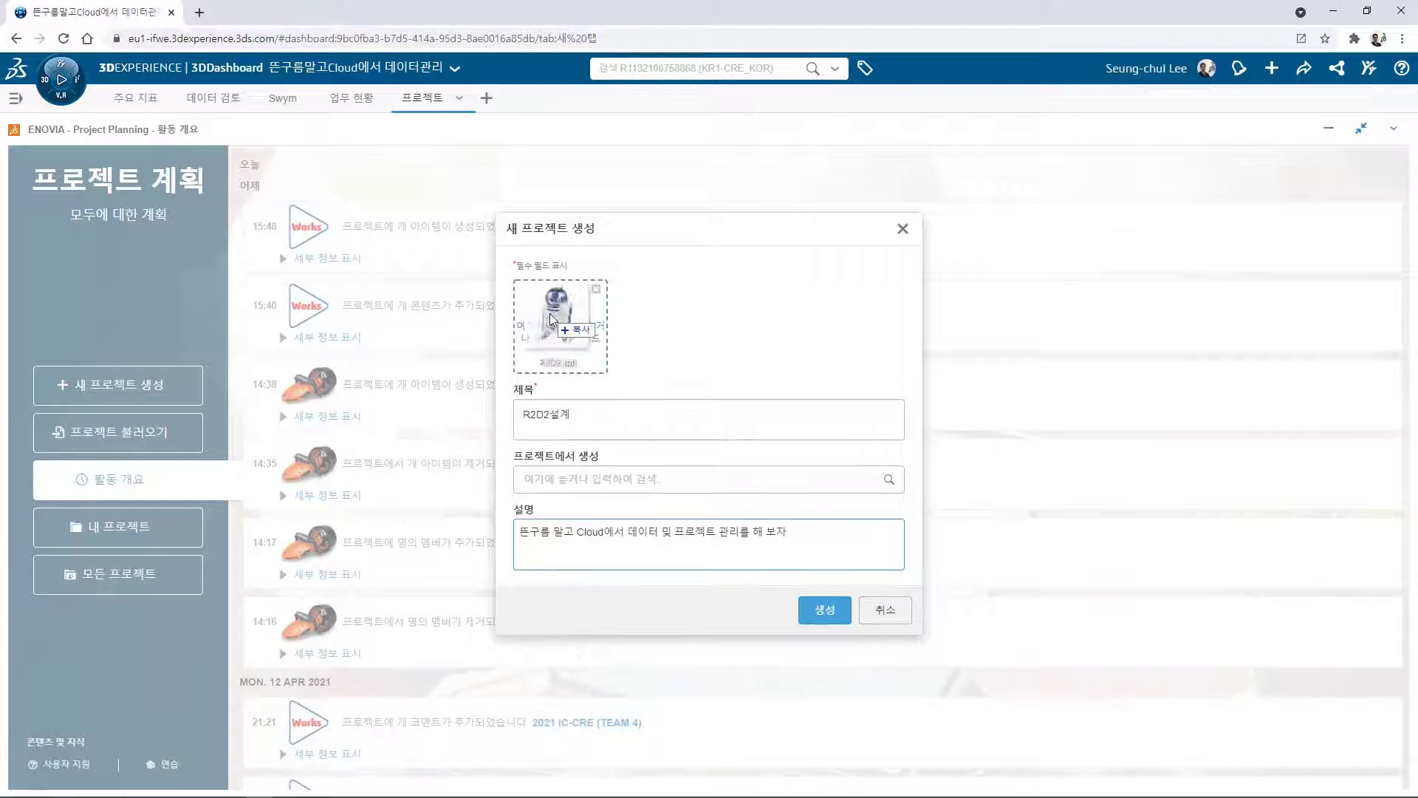
Create the R2D2설계 project with the R2D2 picture and a description about managing data in the cloud.
{"action": "left_click", "coordinate": [819, 610]}
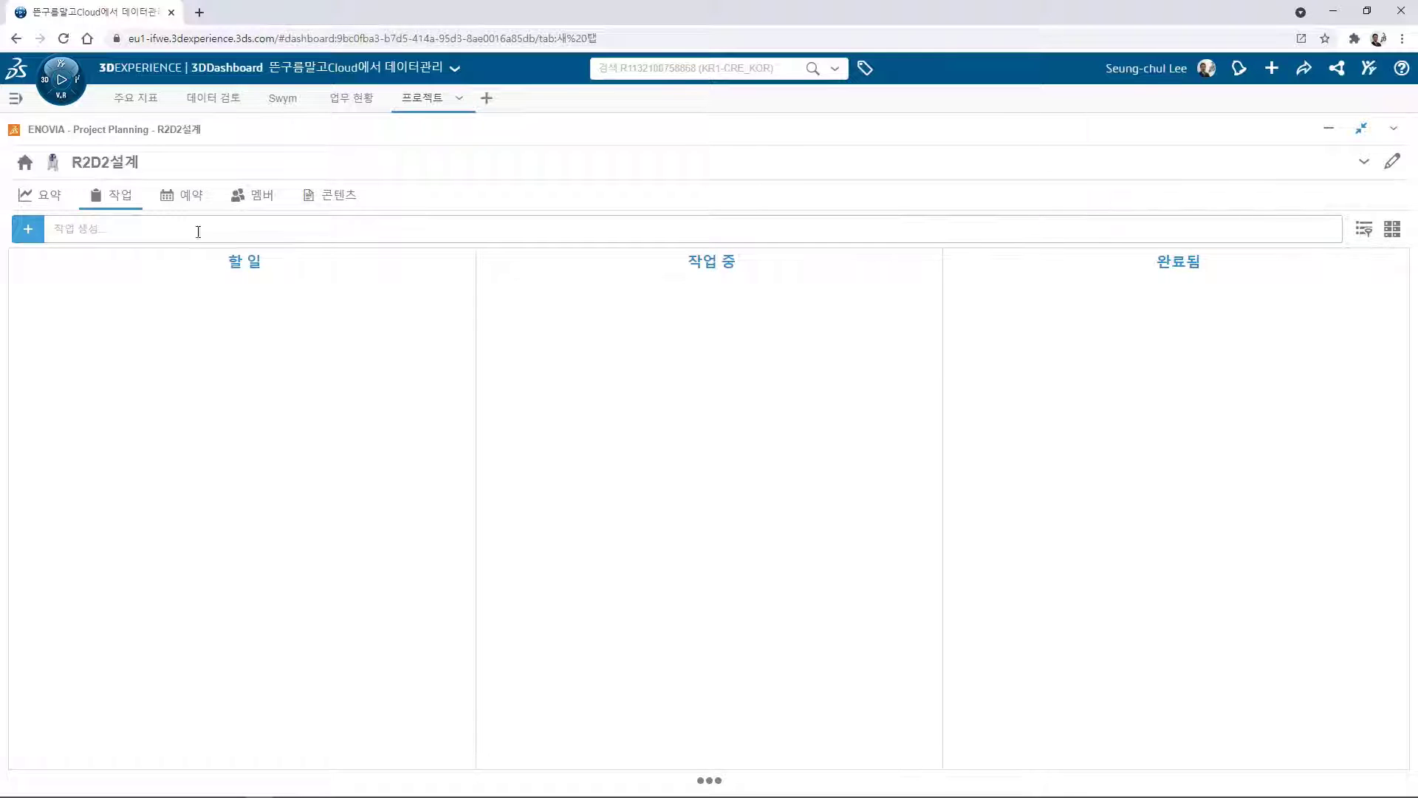
Add the to-do task 테스트용 작업입니다, then bring up the populated R2D2 설계 task board.
{"action": "left_click", "coordinate": [136, 228]}
{"action": "type", "text": "테스트용 작업입니다"}
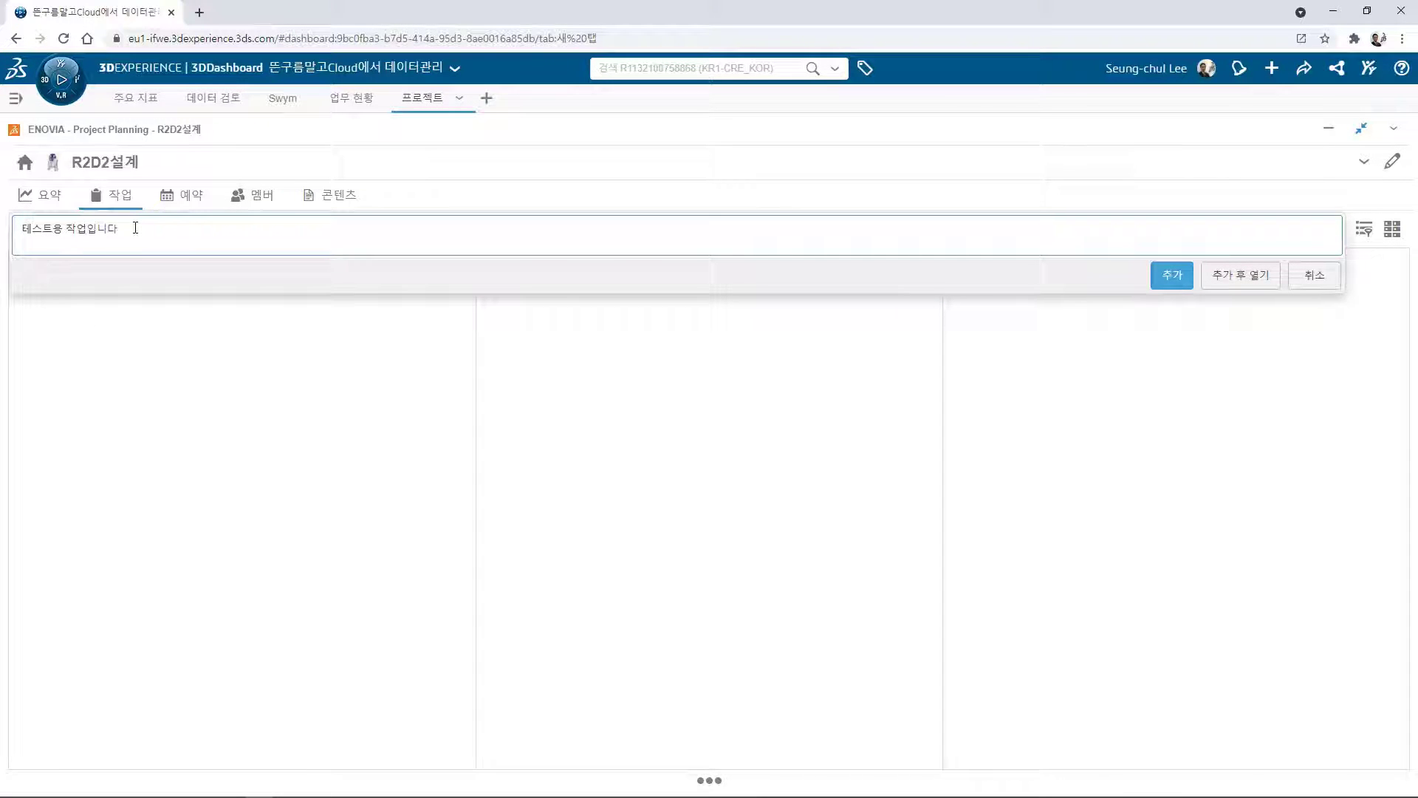
{"action": "key", "text": "Return"}
{"action": "left_click", "coordinate": [152, 319]}
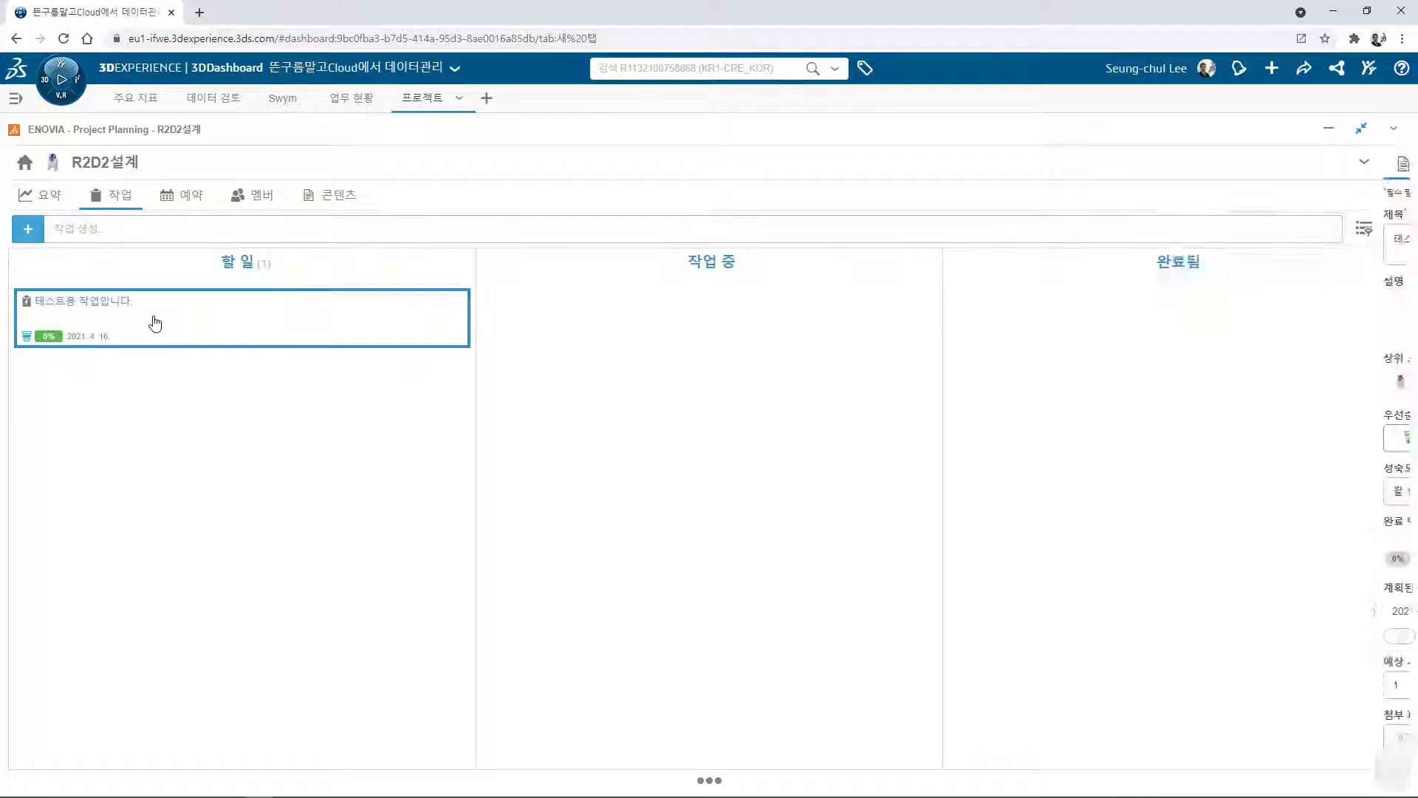
{"action": "scroll", "coordinate": [1280, 455], "scroll_direction": "up", "scroll_amount": 3}
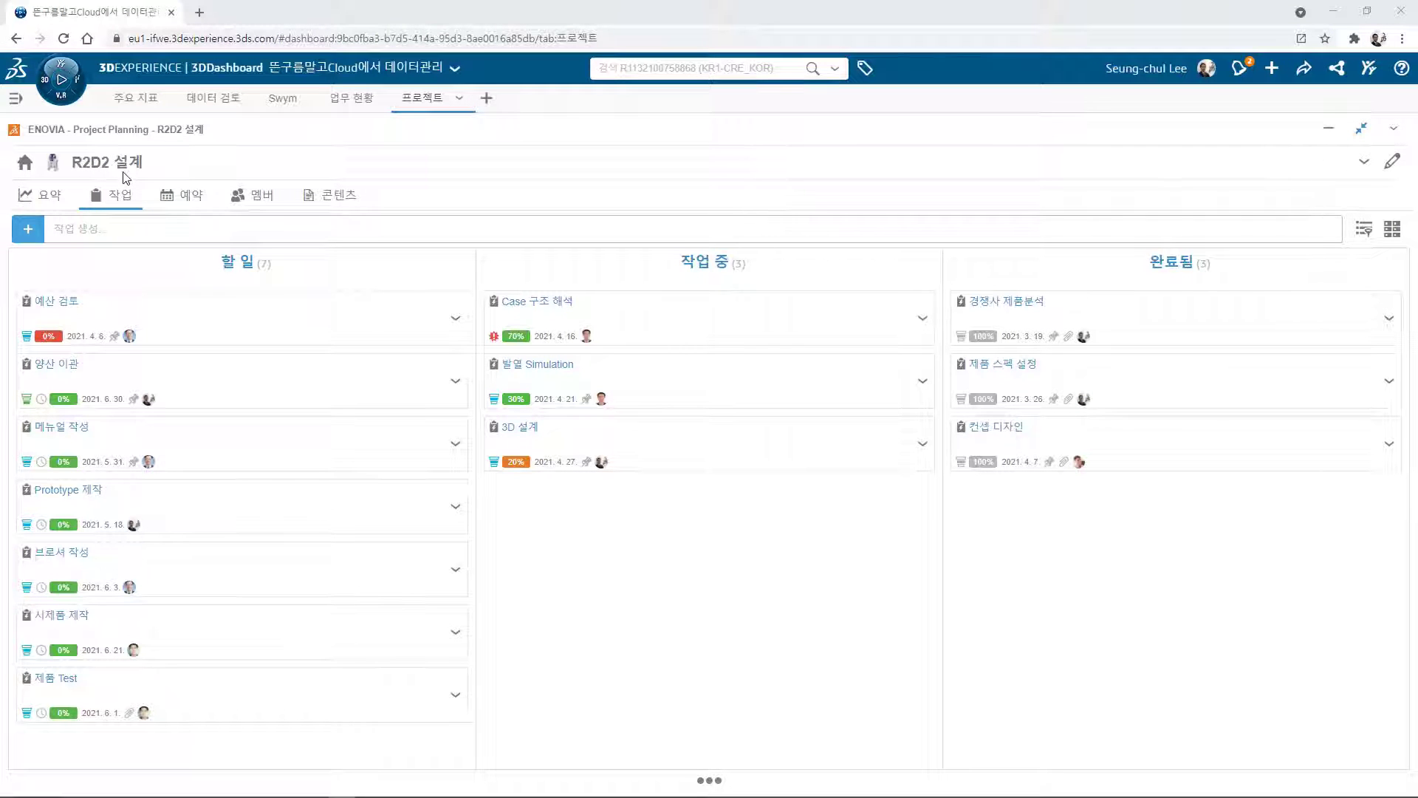
Check the 업무 현황 overview, then show R2D2 설계's schedule as a Gantt chart.
{"action": "left_click", "coordinate": [345, 101]}
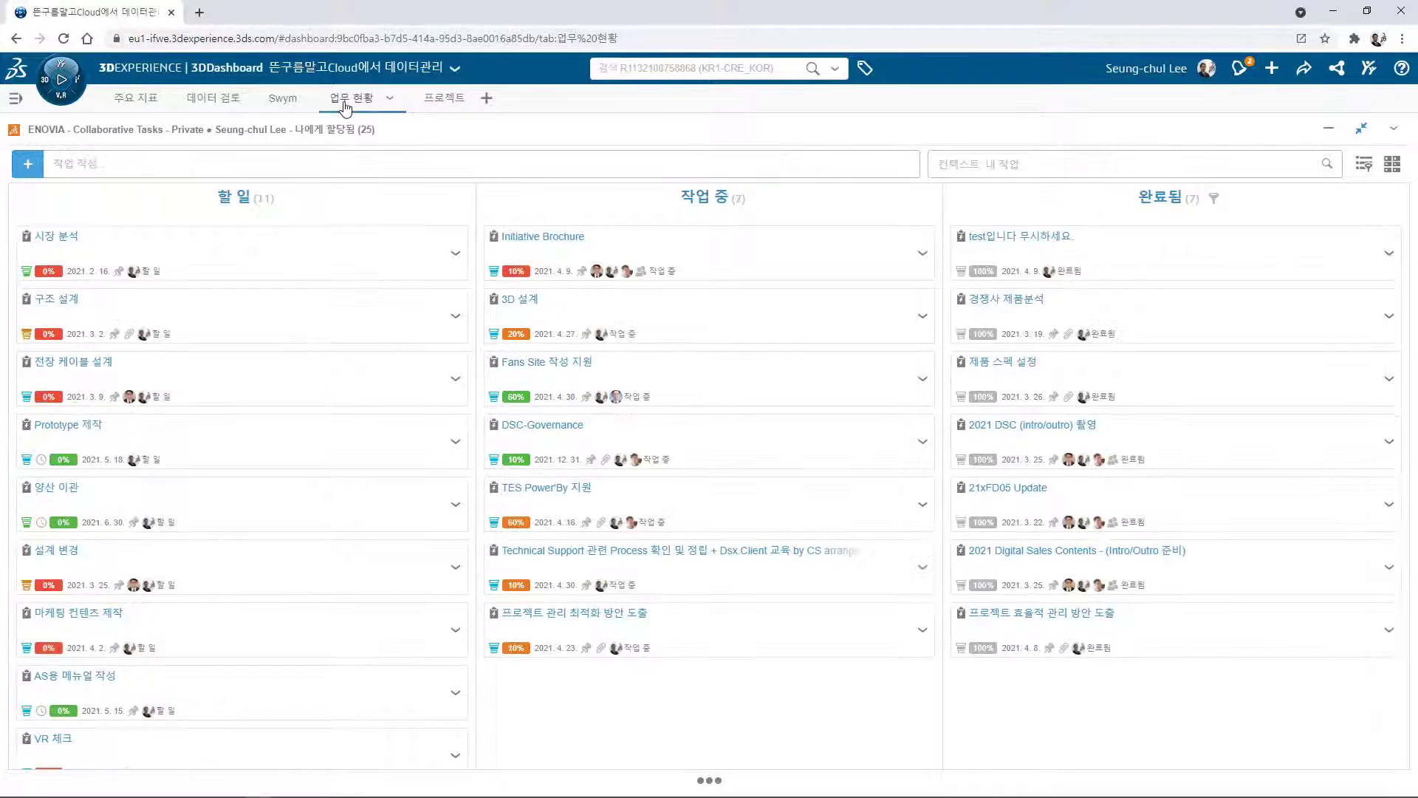
{"action": "left_click", "coordinate": [434, 102]}
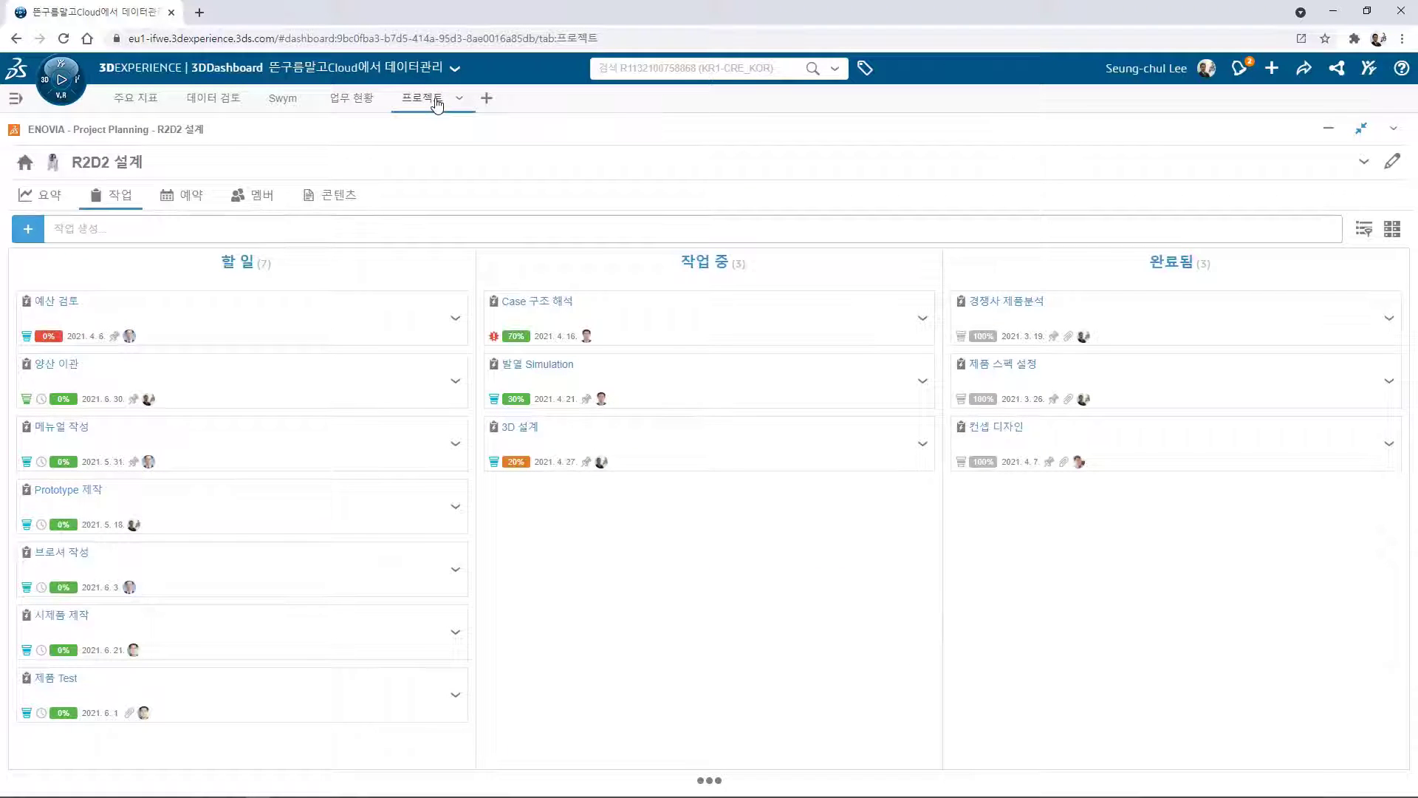
{"action": "left_click", "coordinate": [191, 194]}
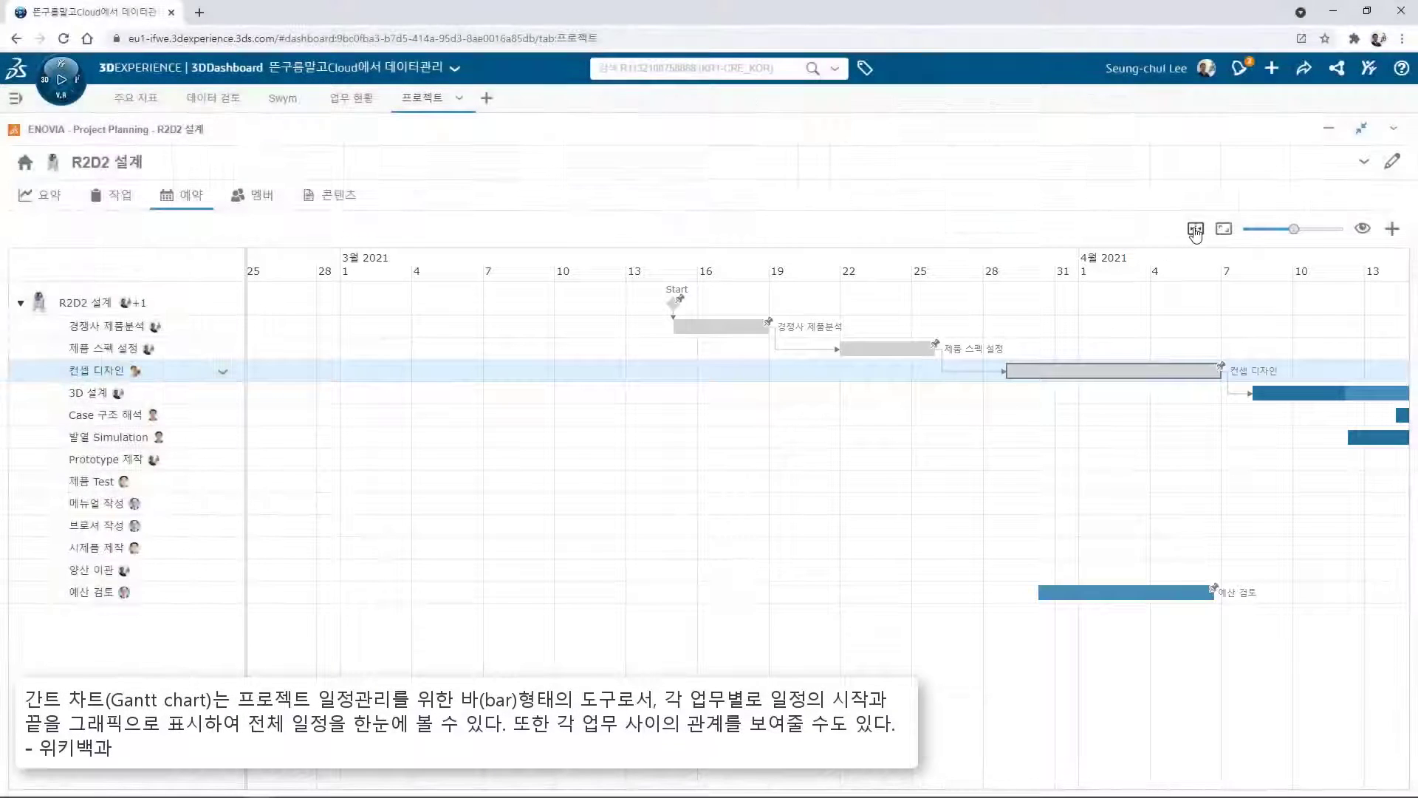
Fit the schedule into view and drag 예산 검토 up to sit right below 컨셉 디자인.
{"action": "left_click", "coordinate": [1195, 229]}
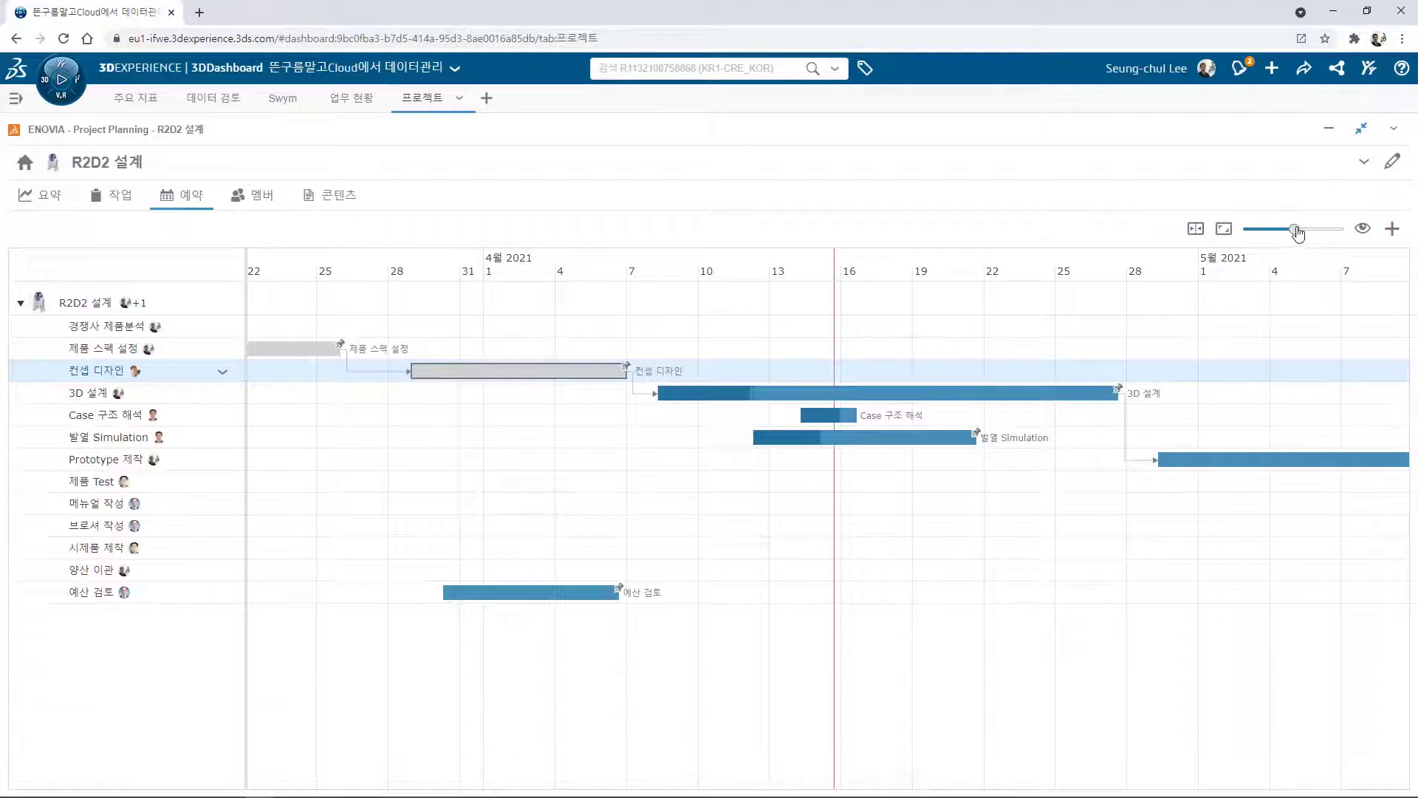
{"action": "left_click_drag", "start_coordinate": [1298, 235], "coordinate": [1304, 240]}
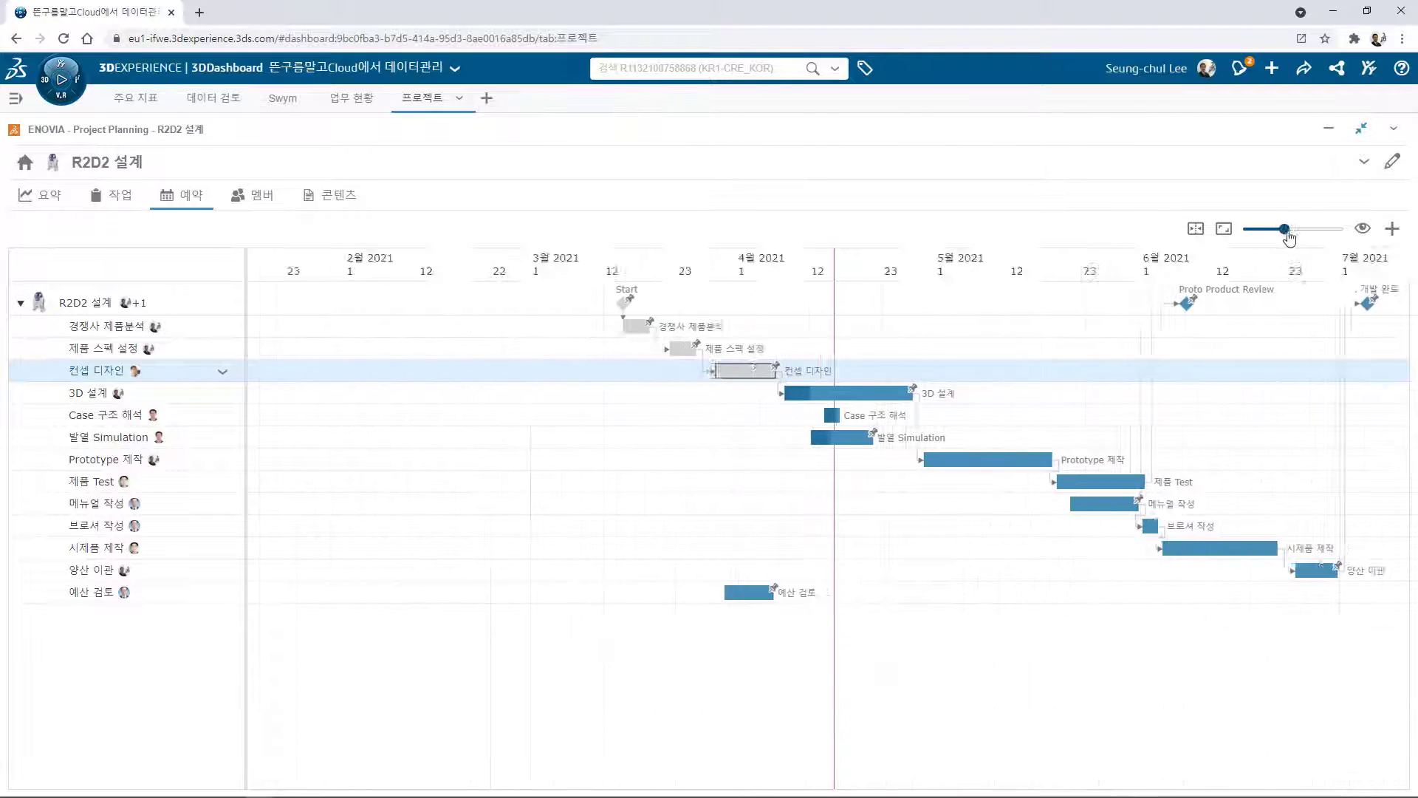
{"action": "left_click", "coordinate": [1225, 231]}
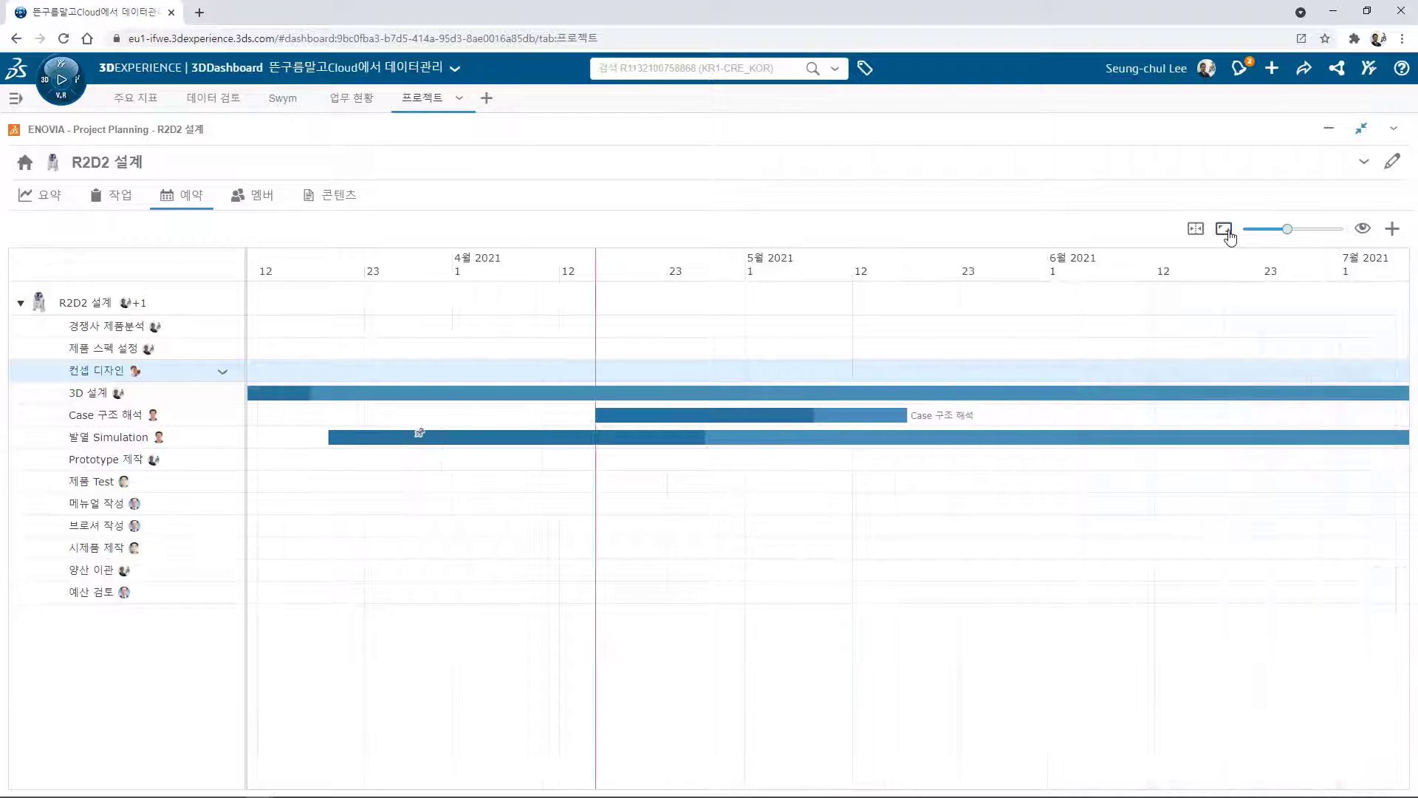
{"action": "left_click", "coordinate": [93, 601]}
{"action": "left_click_drag", "start_coordinate": [95, 600], "coordinate": [105, 382]}
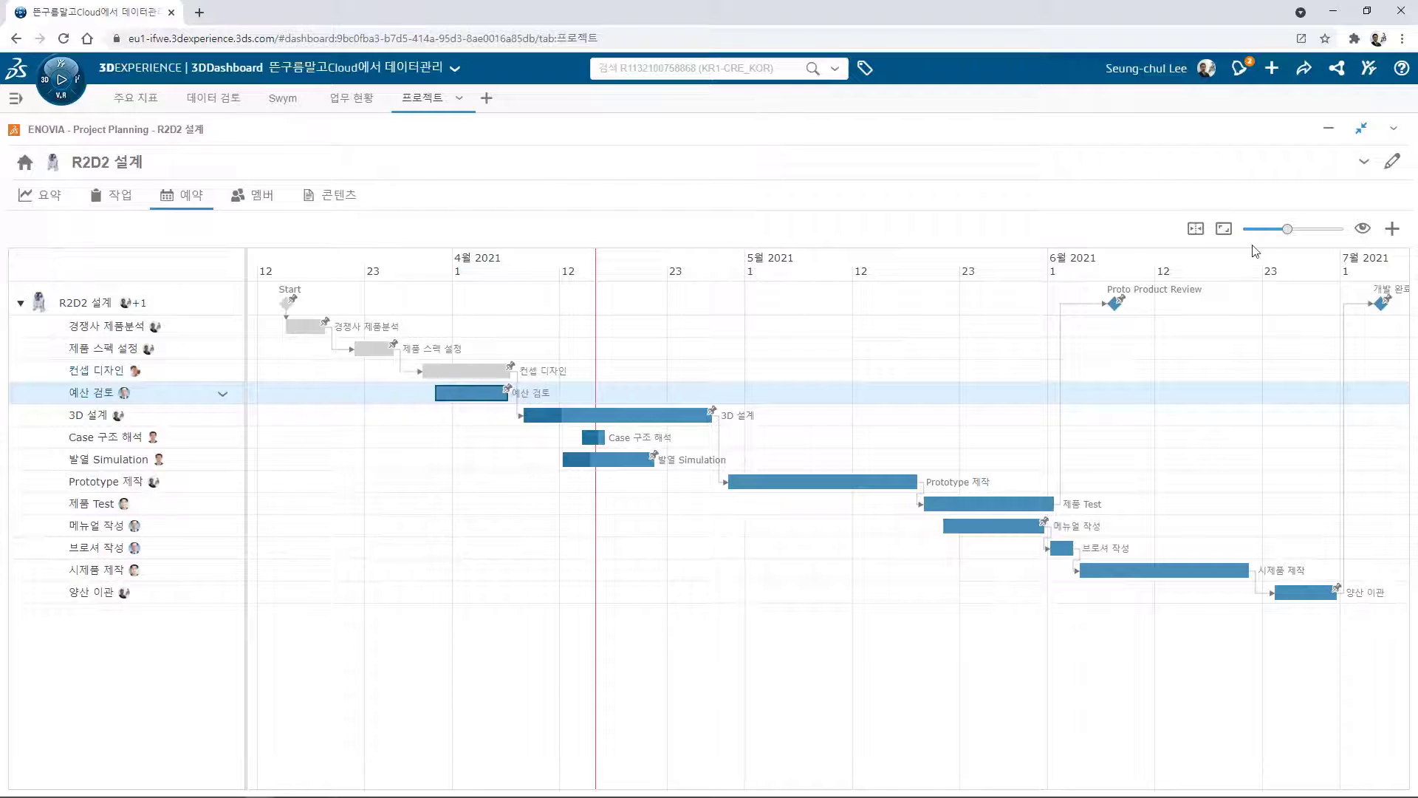
{"action": "left_click", "coordinate": [1393, 231]}
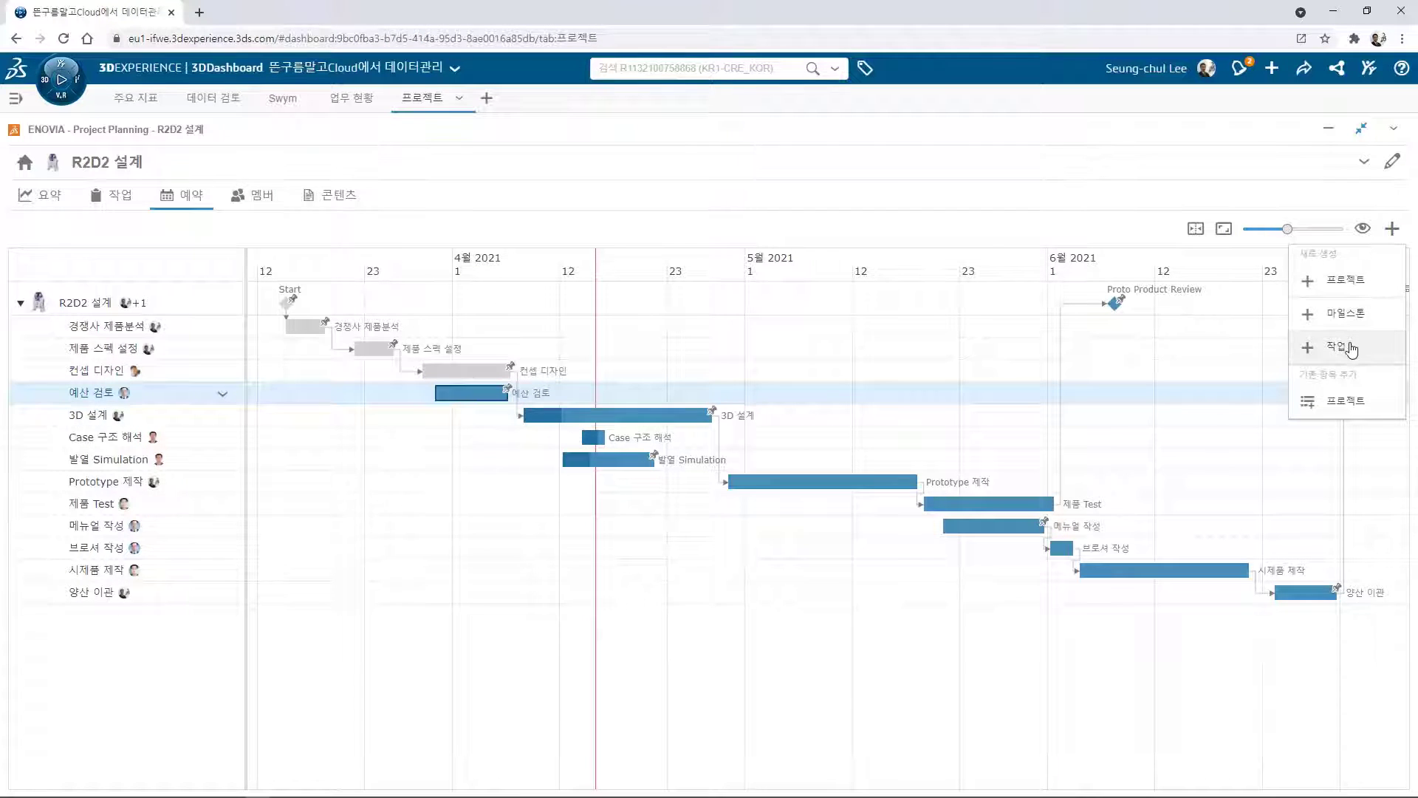
Add the assigned task 구동부 강도 해석, link it after 3D 설계, and place it below 발열 Simulation.
{"action": "left_click", "coordinate": [1329, 348]}
{"action": "type", "text": "구동부 강도 해석"}
{"action": "left_click", "coordinate": [700, 429]}
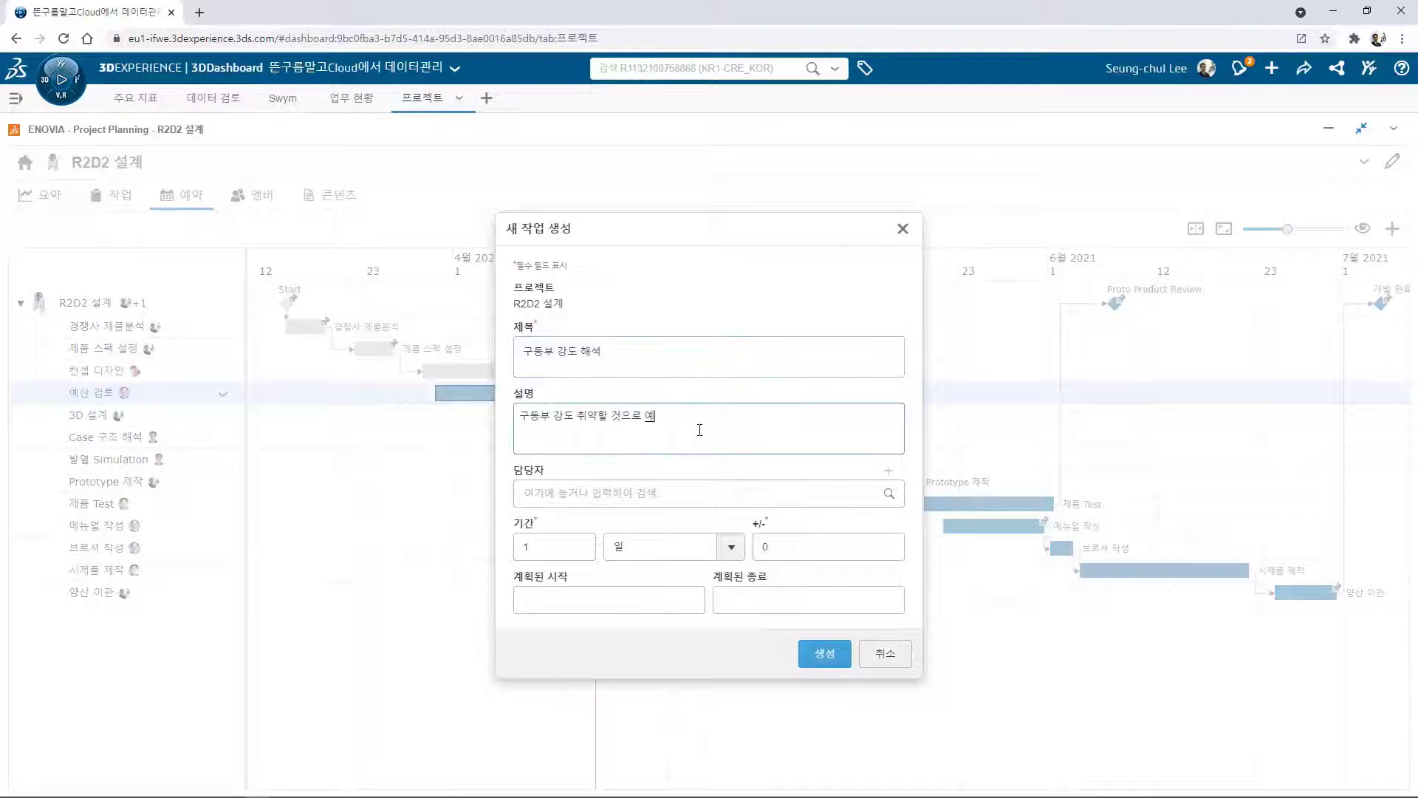
{"action": "left_click", "coordinate": [651, 495]}
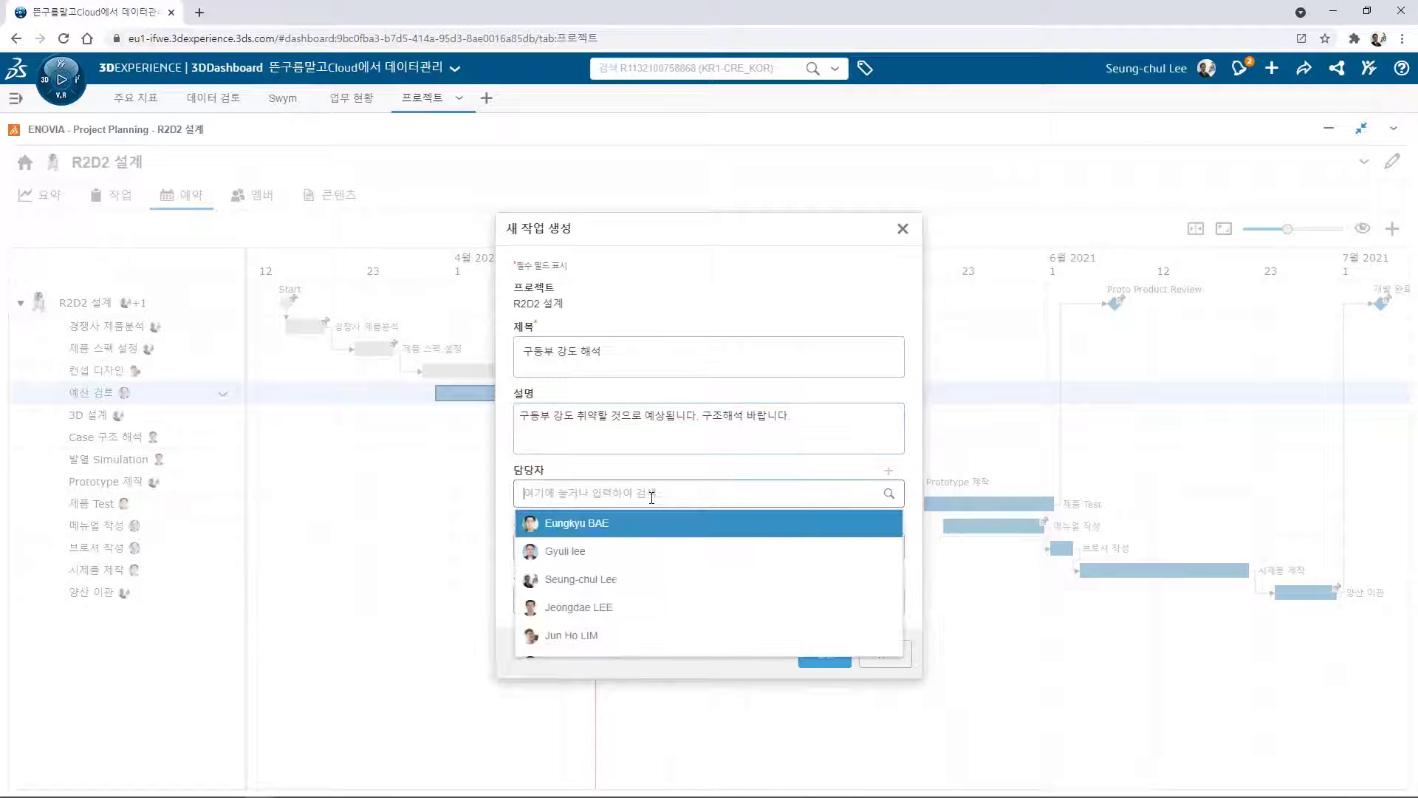
{"action": "left_click", "coordinate": [567, 587]}
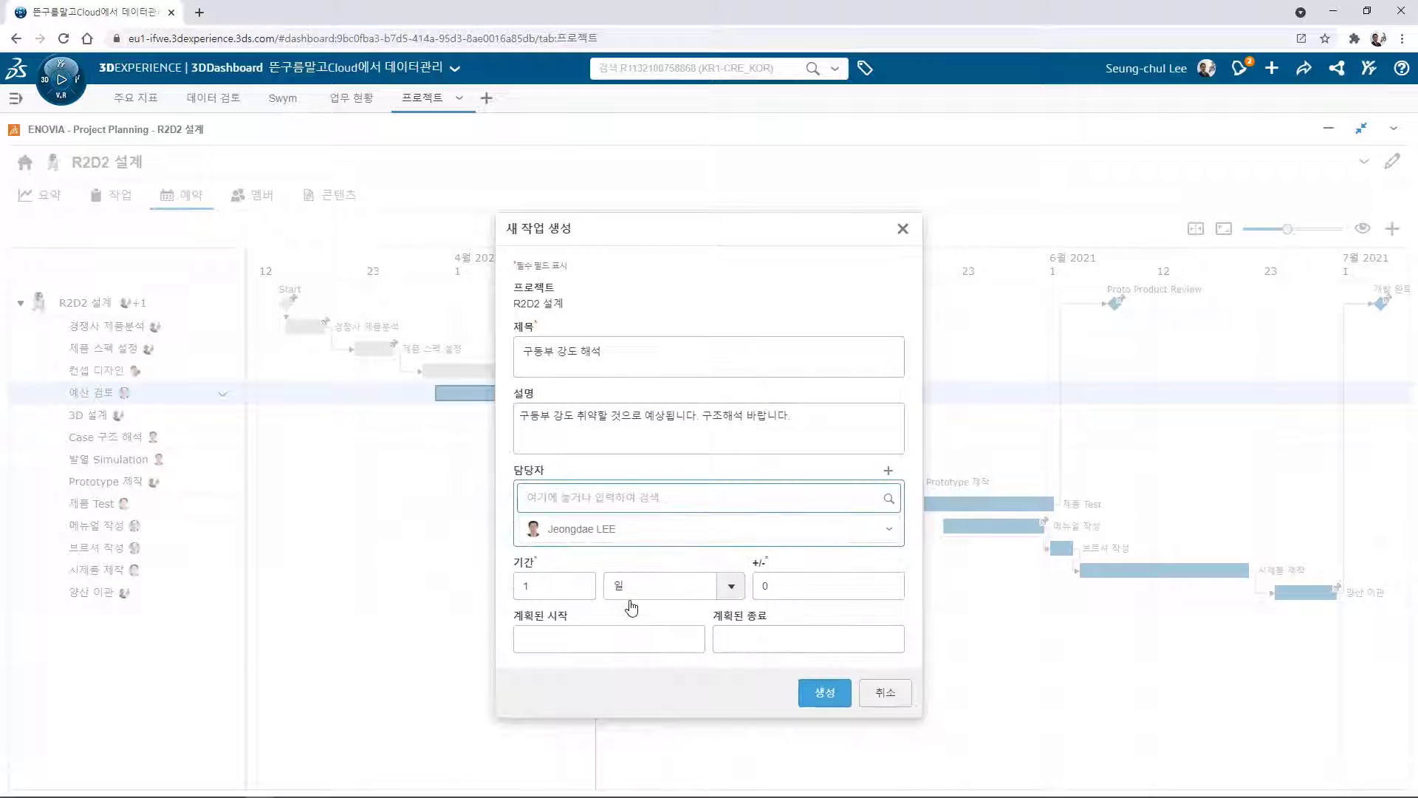
{"action": "left_click_drag", "start_coordinate": [568, 587], "coordinate": [502, 592]}
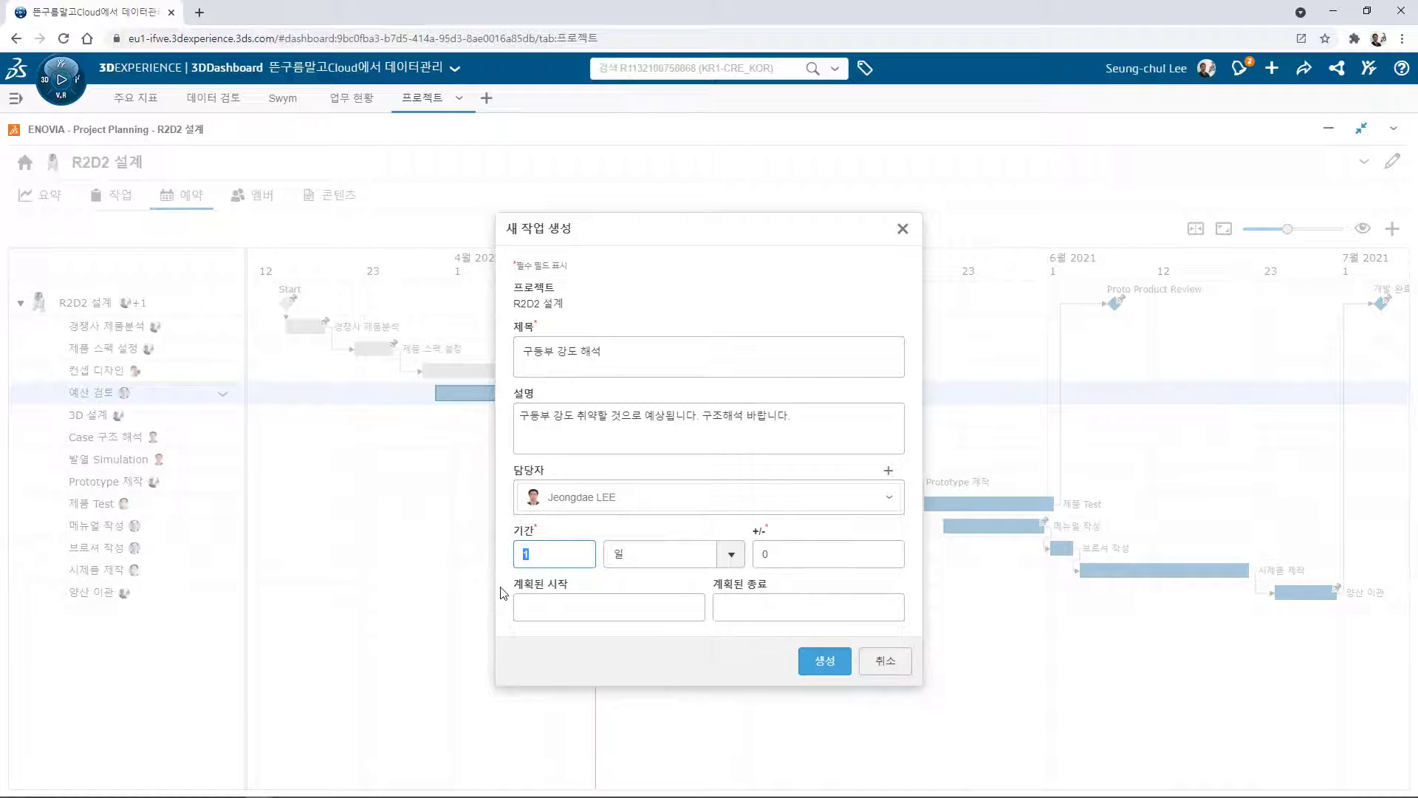
{"action": "left_click", "coordinate": [823, 660]}
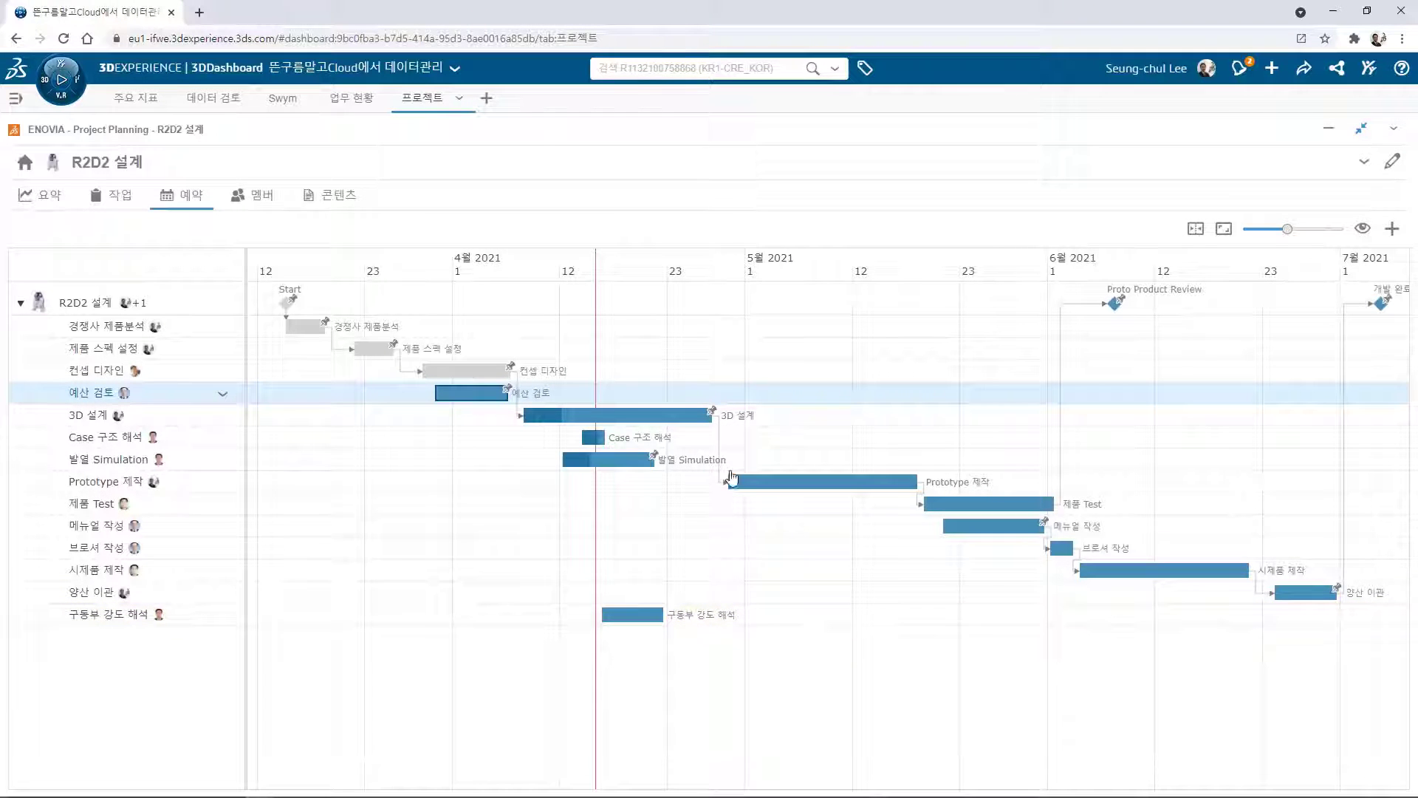
{"action": "left_click_drag", "start_coordinate": [713, 418], "coordinate": [597, 622]}
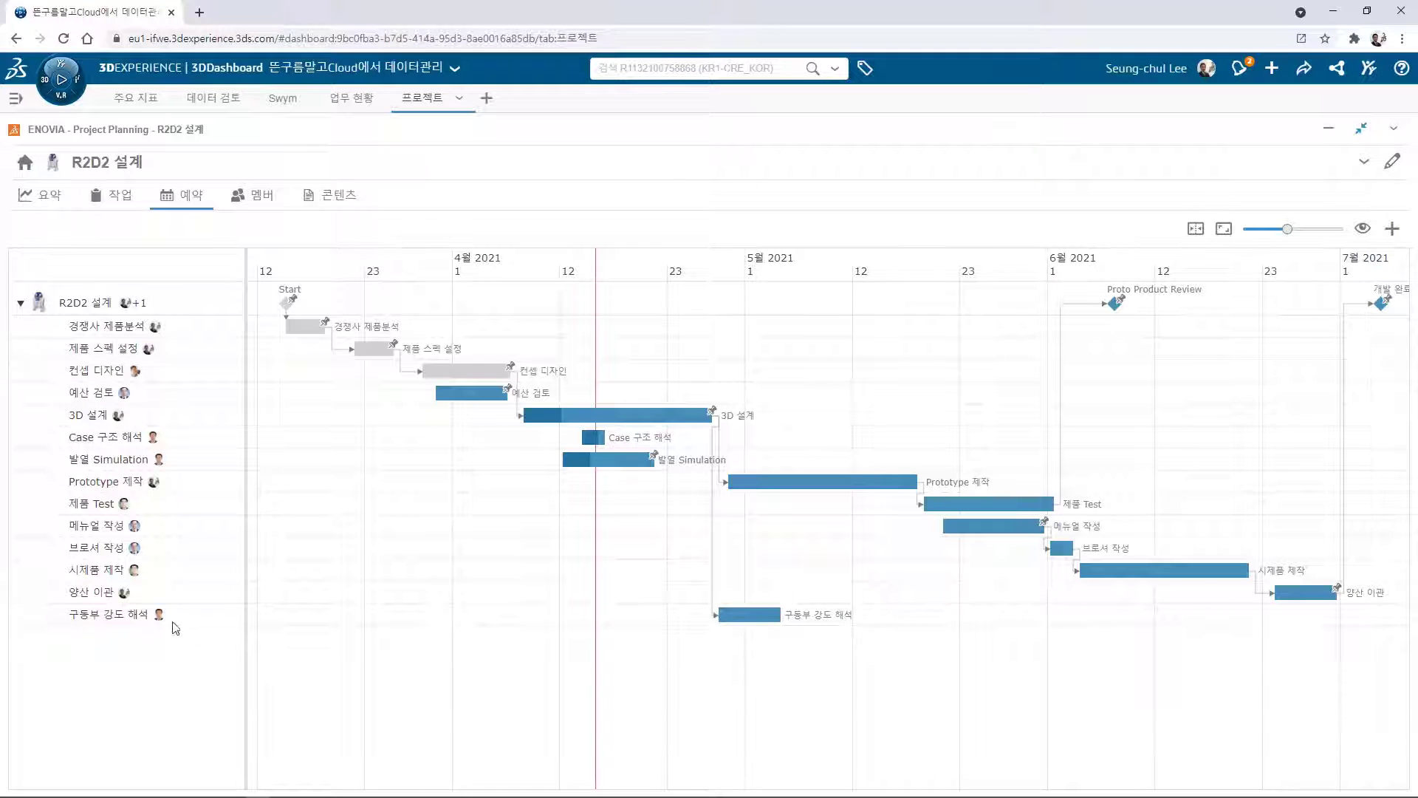
{"action": "left_click_drag", "start_coordinate": [132, 616], "coordinate": [148, 470]}
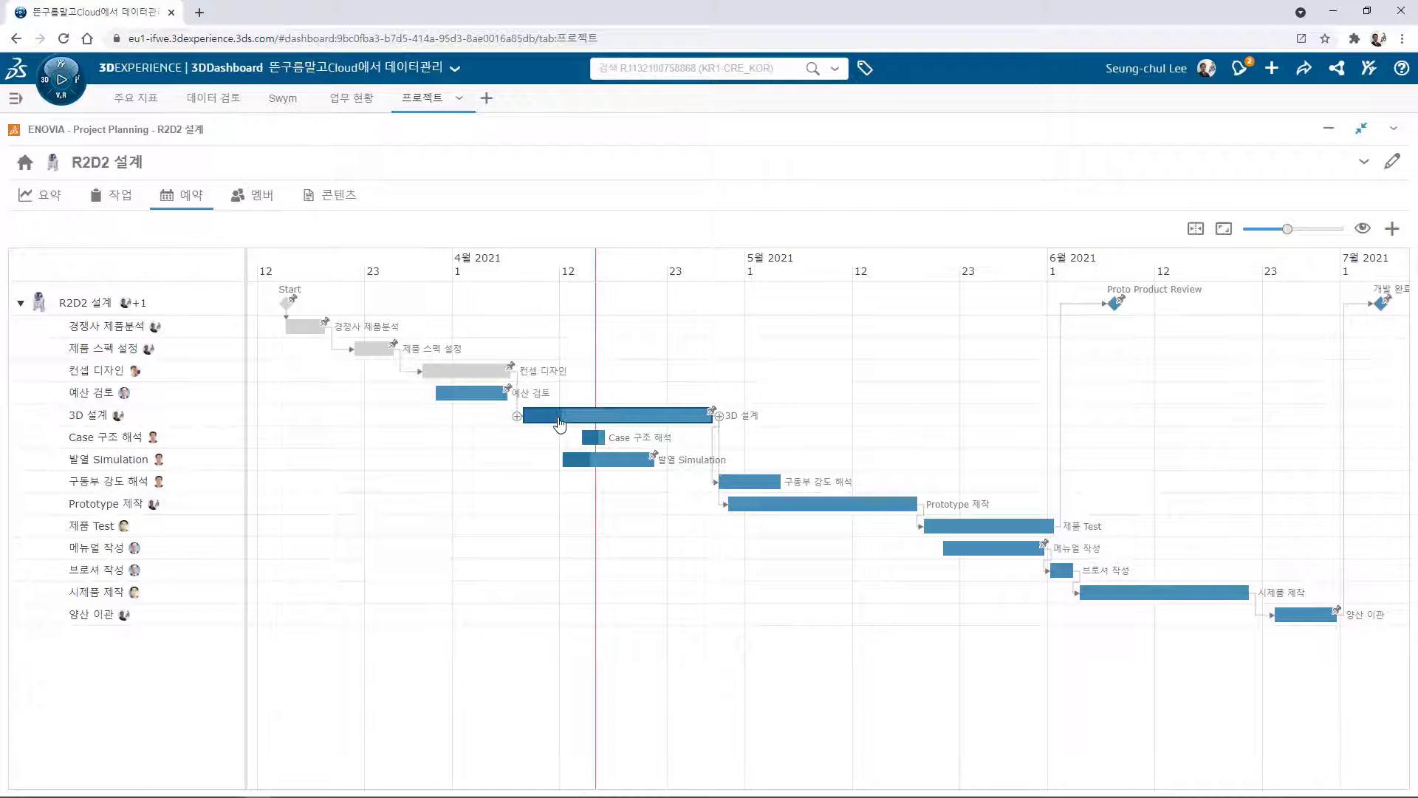
Open 3D 설계's details and try completion values of 80% and 40%, finally saving 20%.
{"action": "left_click", "coordinate": [560, 422]}
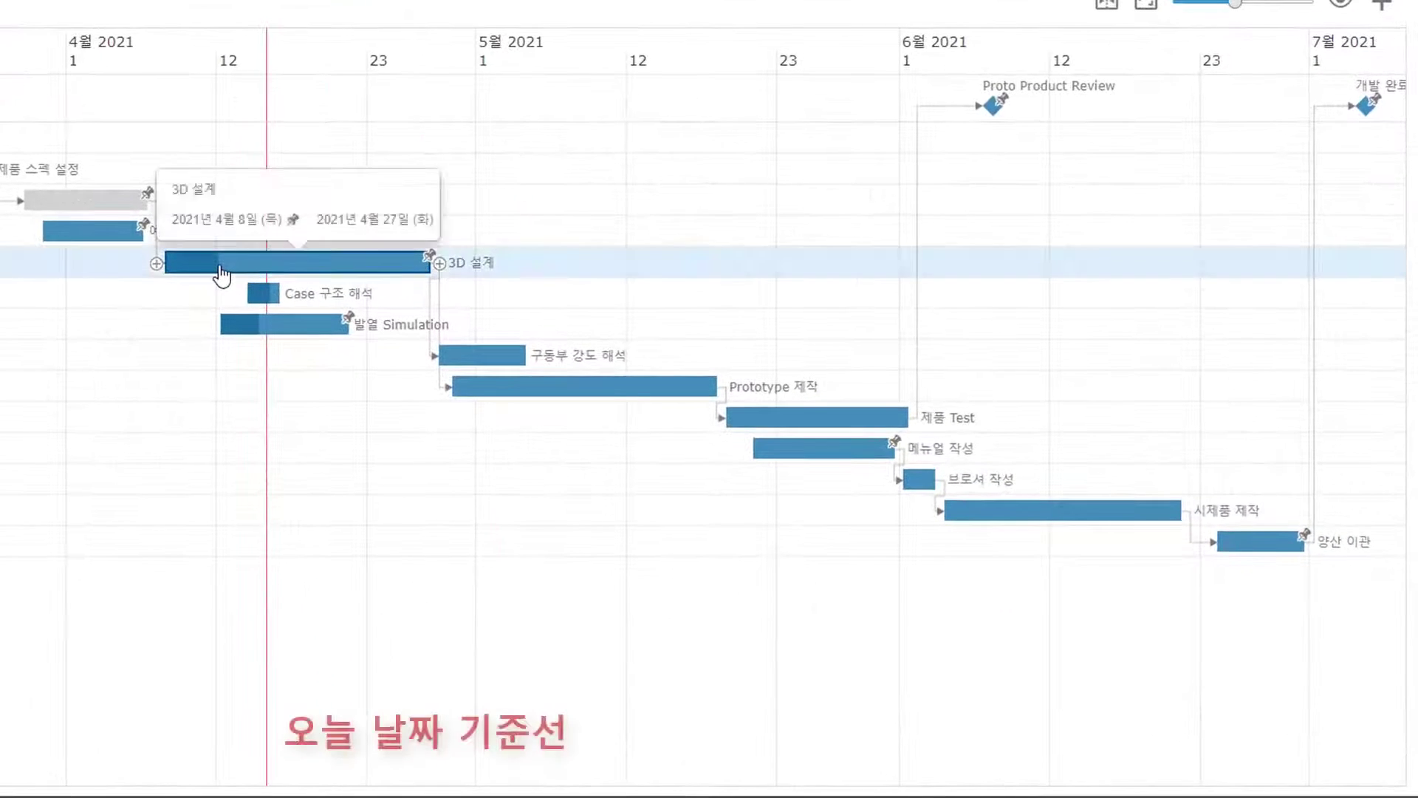
{"action": "double_click", "coordinate": [221, 263]}
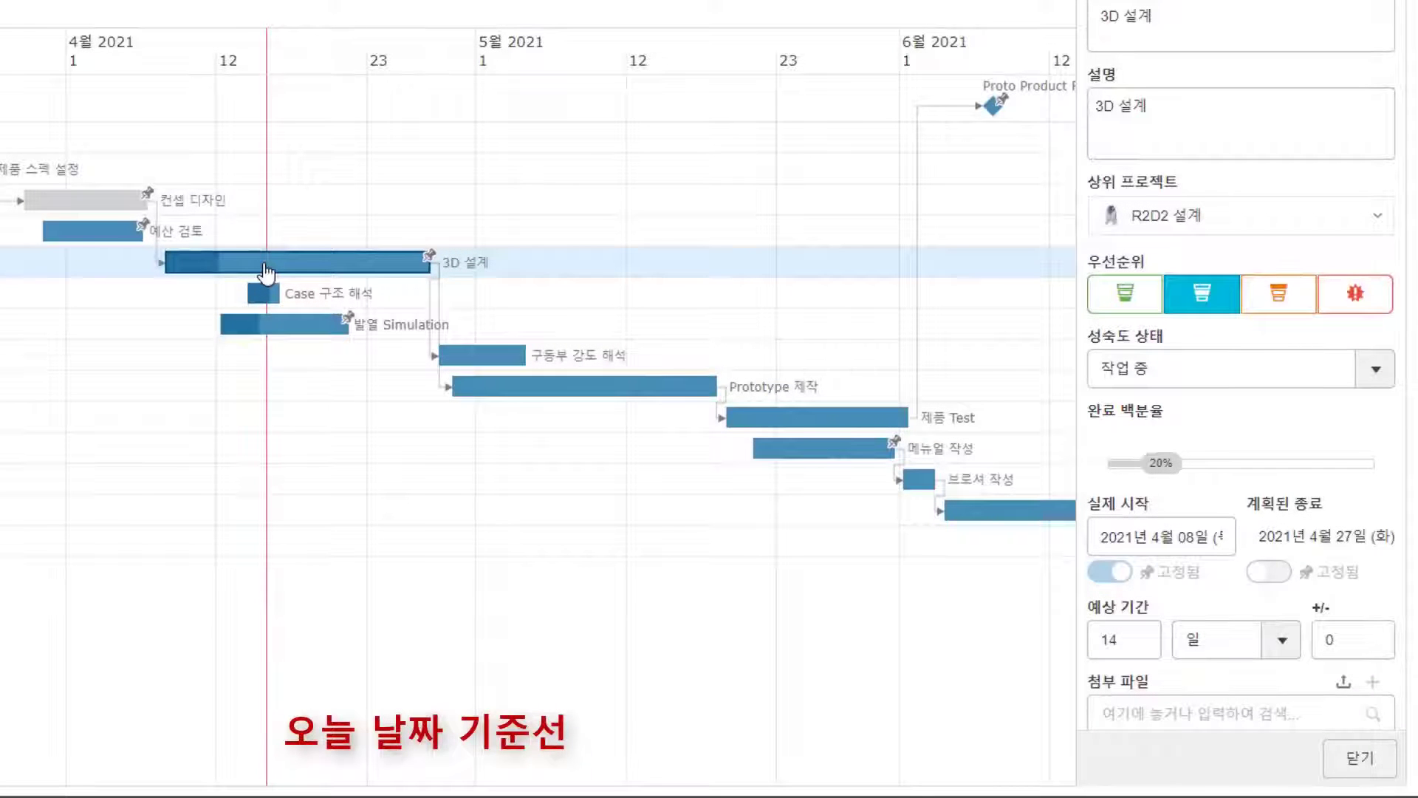
{"action": "left_click", "coordinate": [1161, 463]}
{"action": "left_click_drag", "start_coordinate": [1185, 476], "coordinate": [1321, 464]}
{"action": "left_click", "coordinate": [1297, 761]}
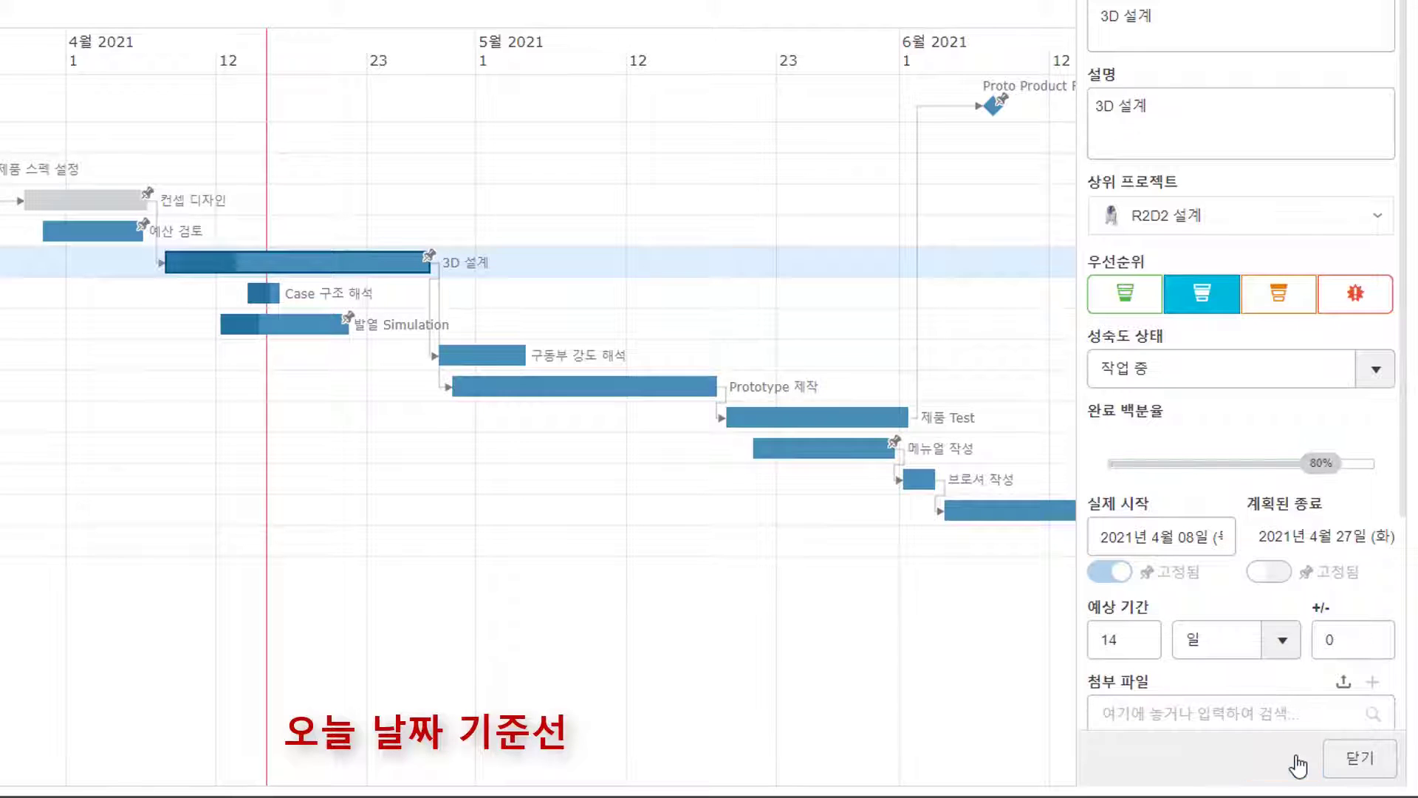
{"action": "left_click_drag", "start_coordinate": [1320, 464], "coordinate": [1161, 464]}
{"action": "left_click", "coordinate": [1283, 759]}
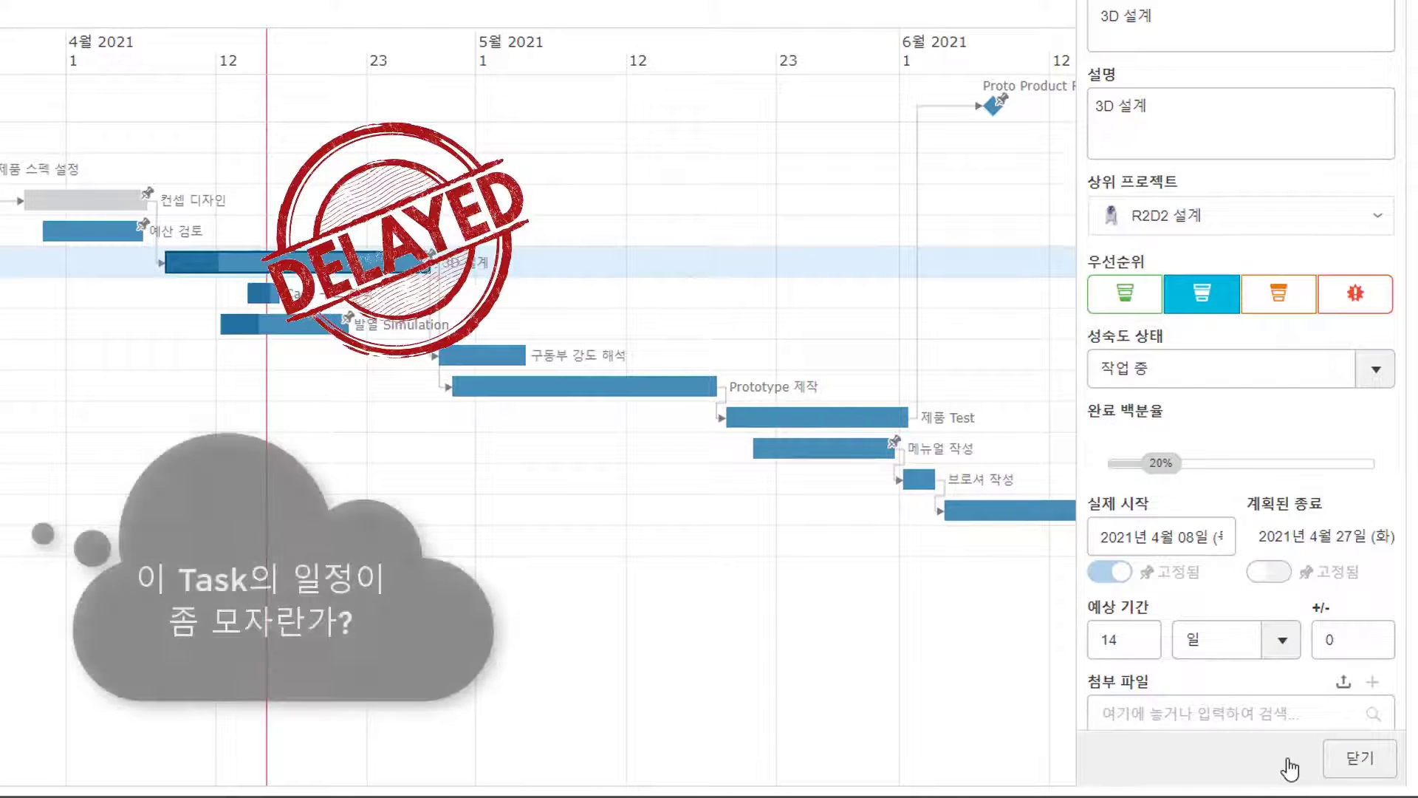
Set 3D 설계's estimated duration to 25 days so it ends 12 May 2021.
{"action": "double_click", "coordinate": [1111, 640]}
{"action": "type", "text": "25"}
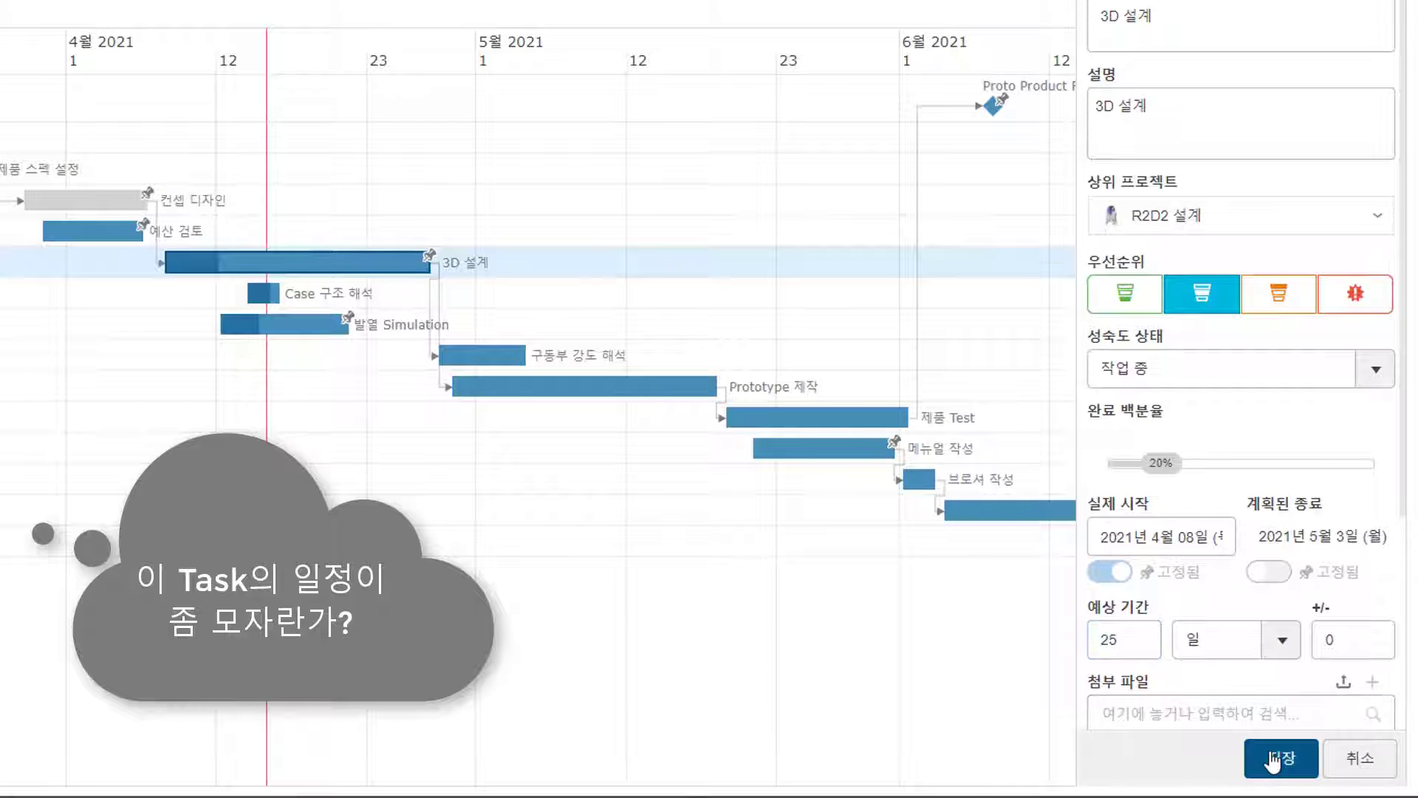
{"action": "left_click", "coordinate": [1270, 759]}
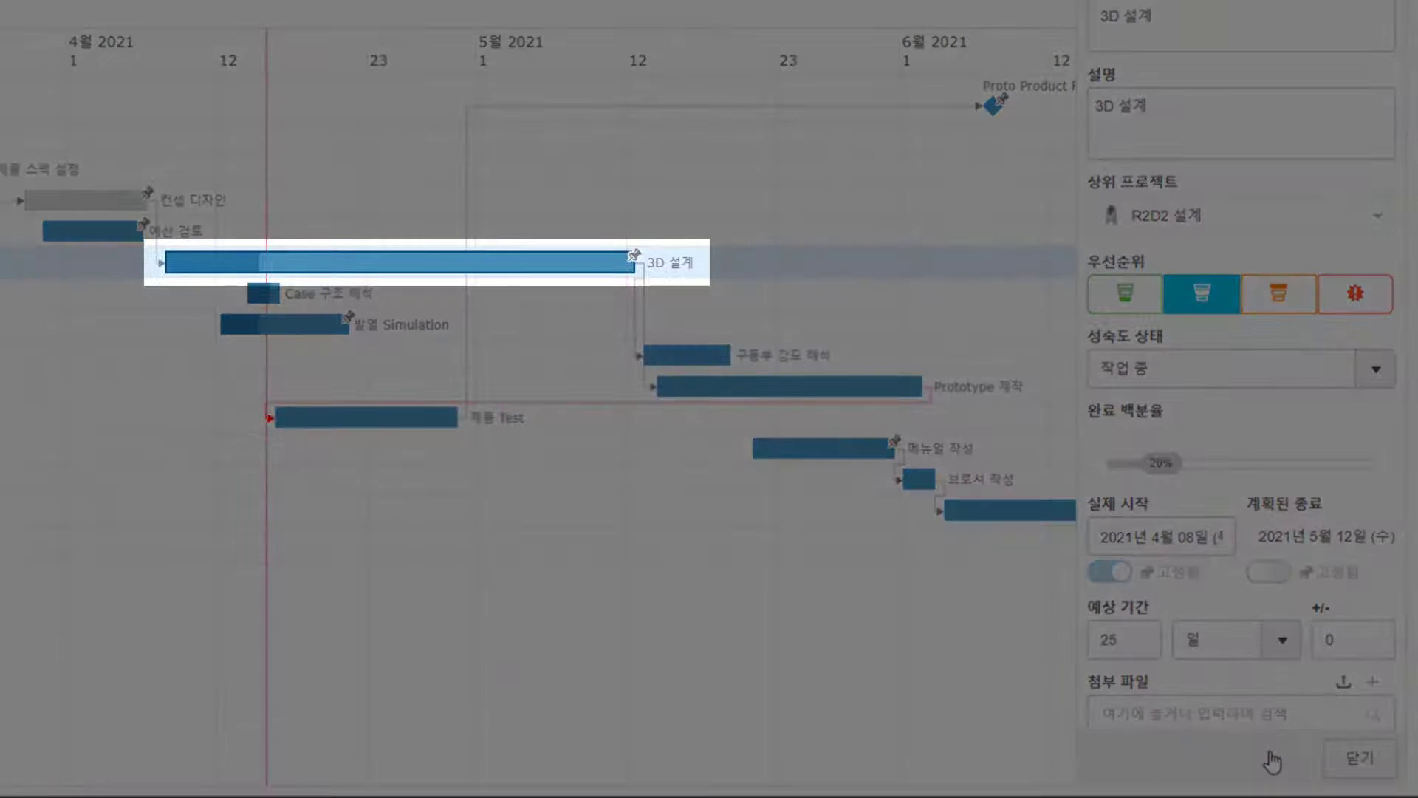
{"action": "left_click", "coordinate": [1340, 768]}
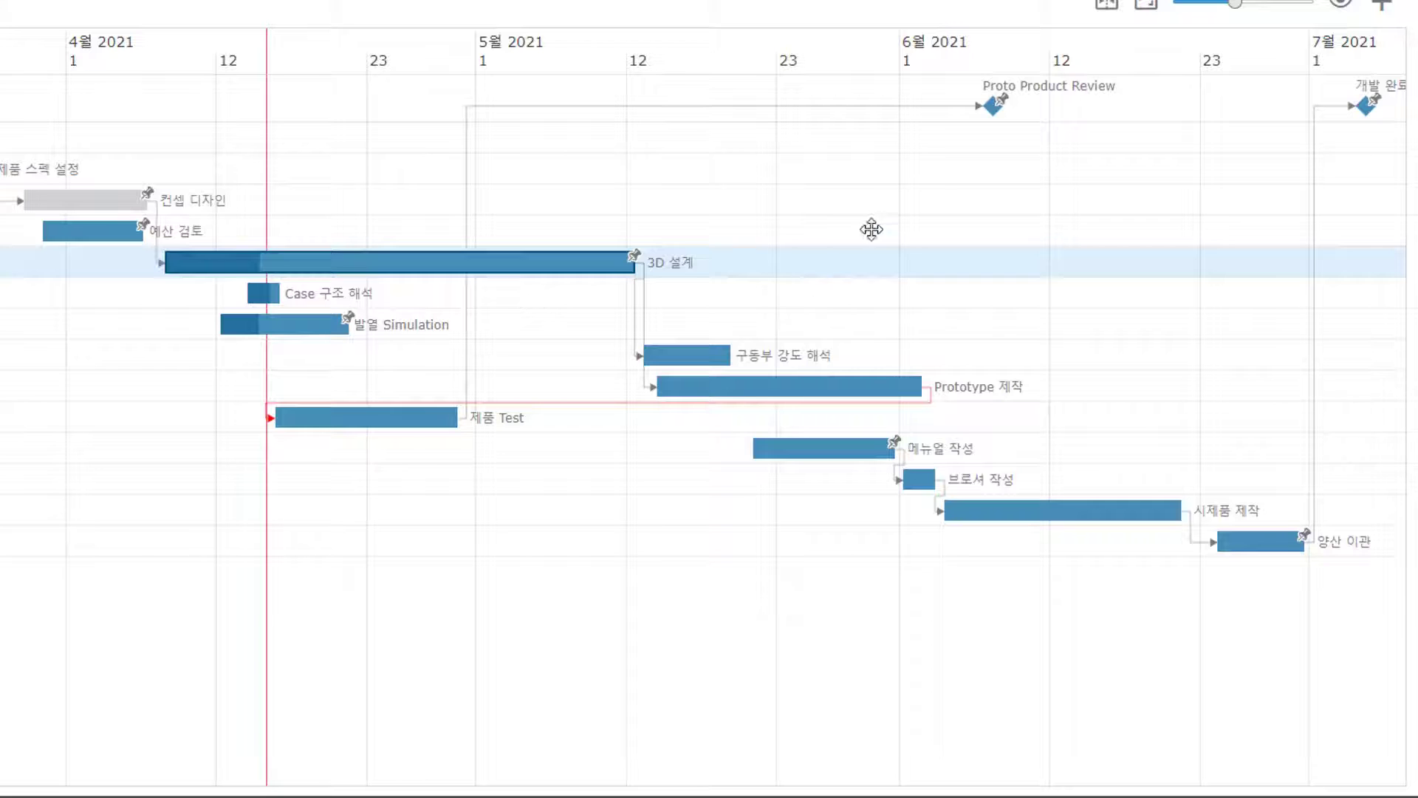
Review the Proto Product Review milestone details.
{"action": "left_click", "coordinate": [997, 105]}
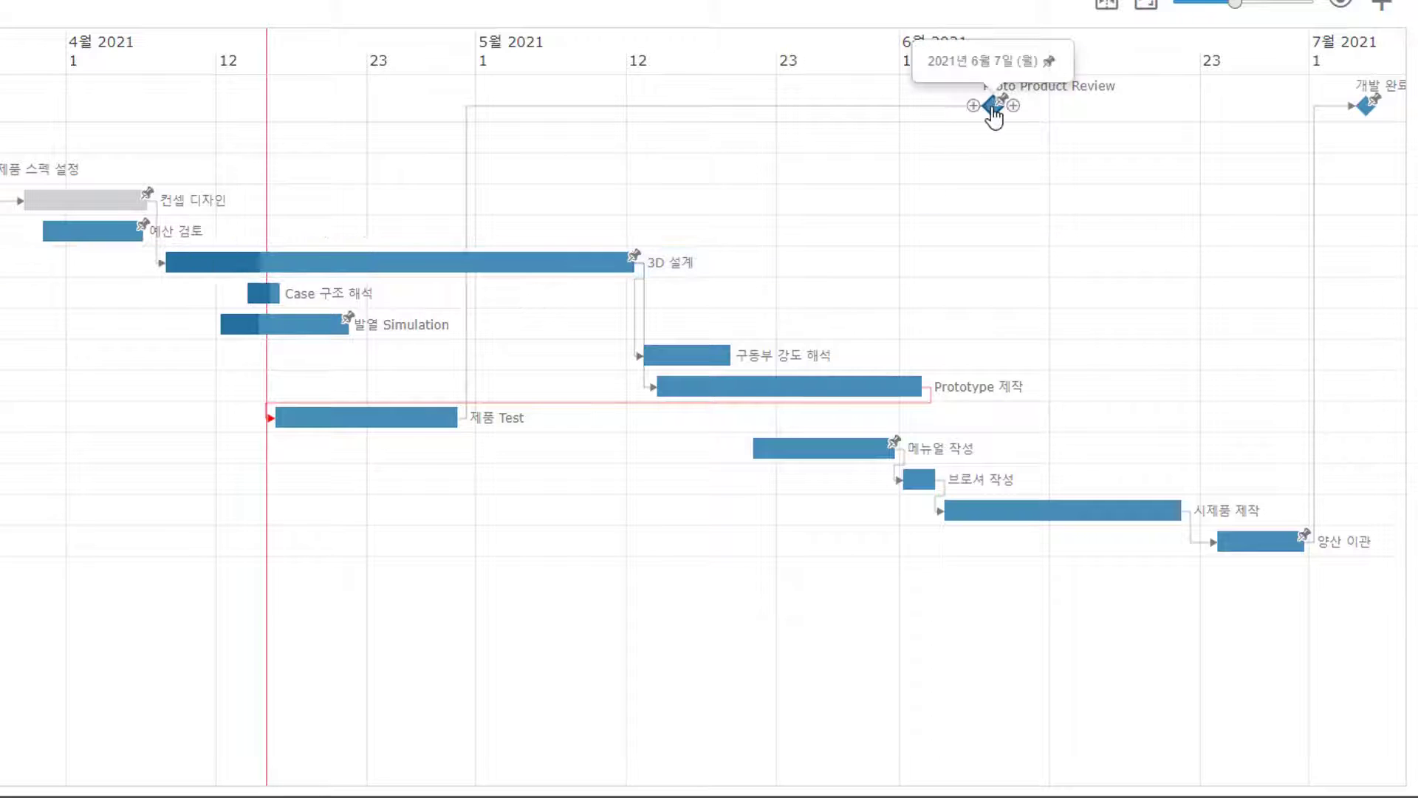
{"action": "left_click", "coordinate": [994, 111]}
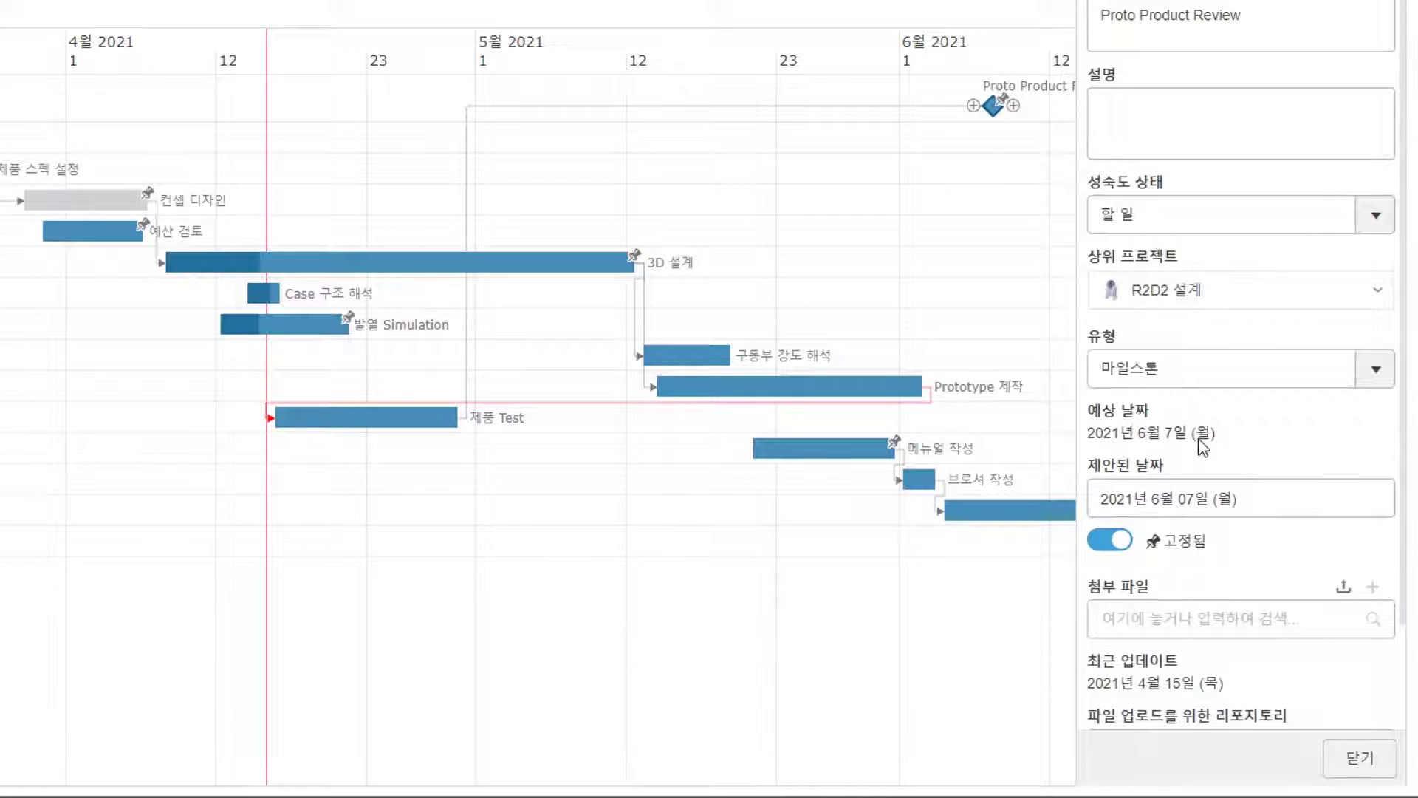
{"action": "left_click", "coordinate": [1357, 758]}
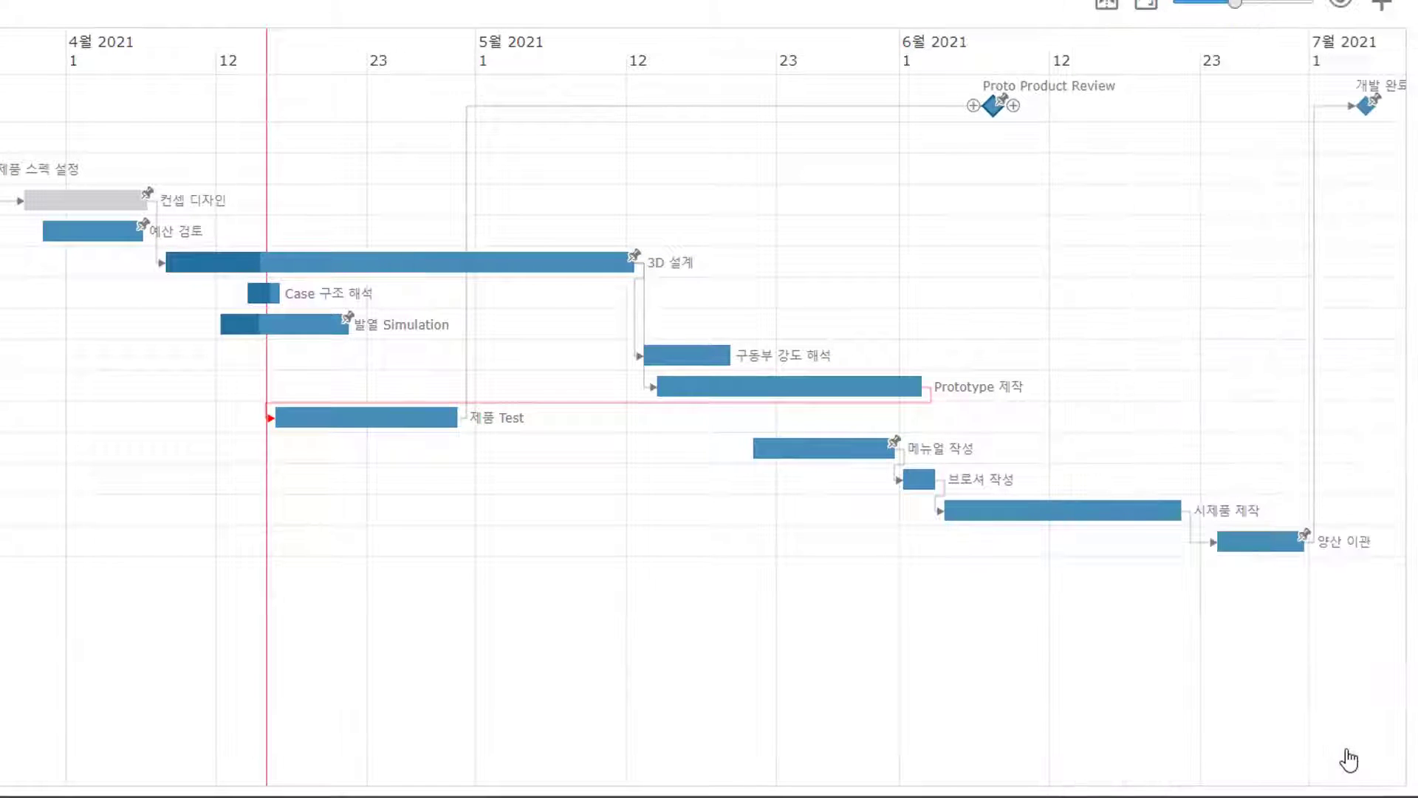
Change 3D 설계's estimated duration from 25 to 18 days, ending 26 April 2021.
{"action": "left_click", "coordinate": [575, 269]}
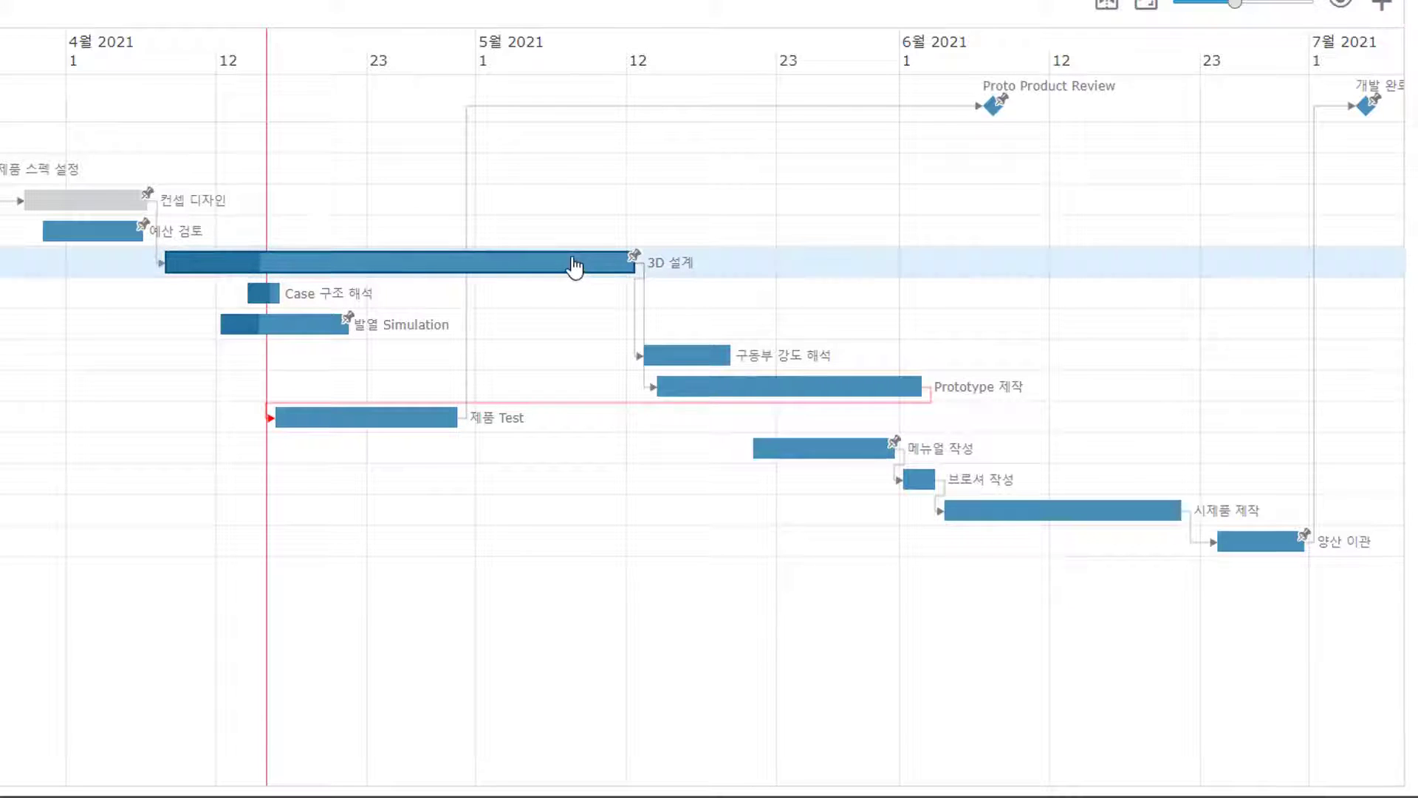
{"action": "double_click", "coordinate": [1104, 638]}
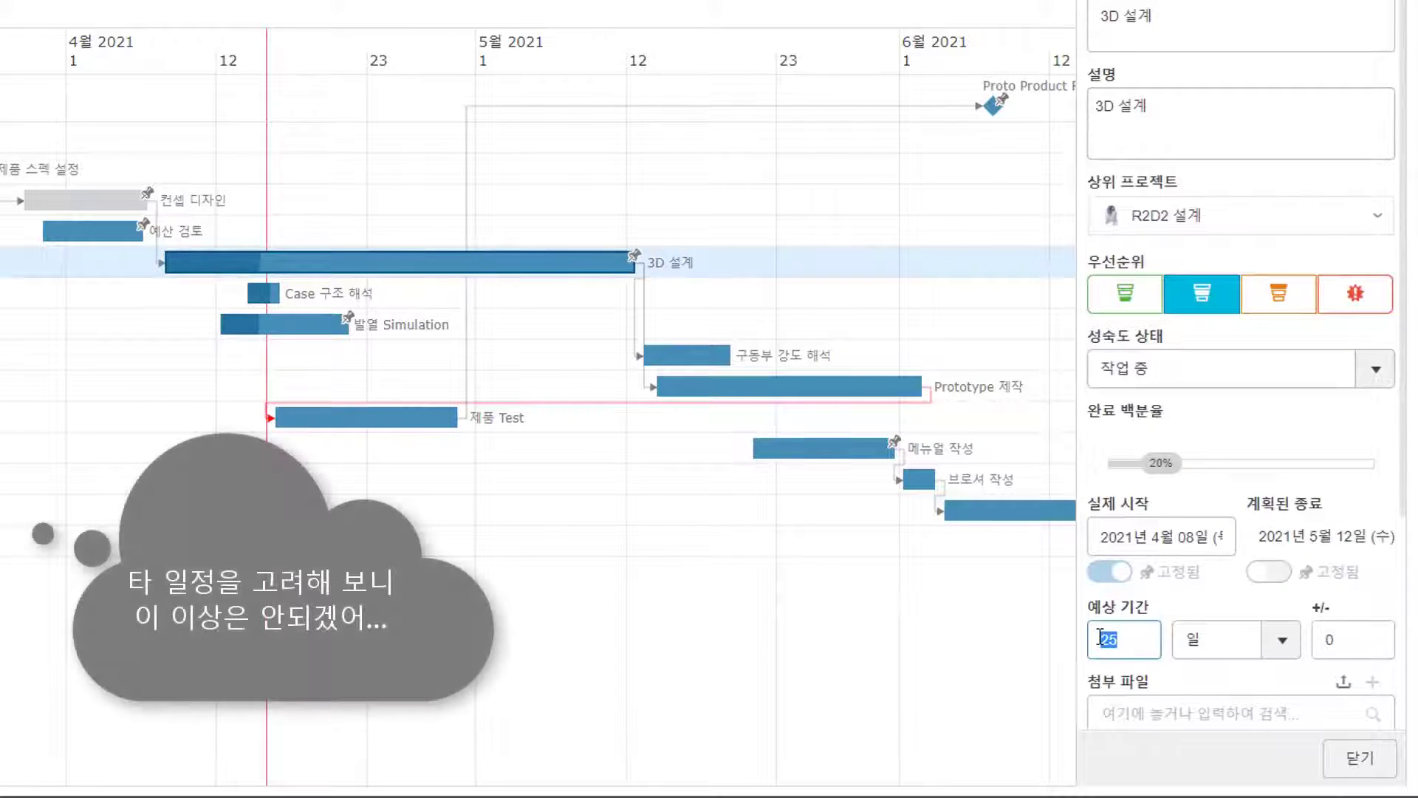
{"action": "type", "text": "18"}
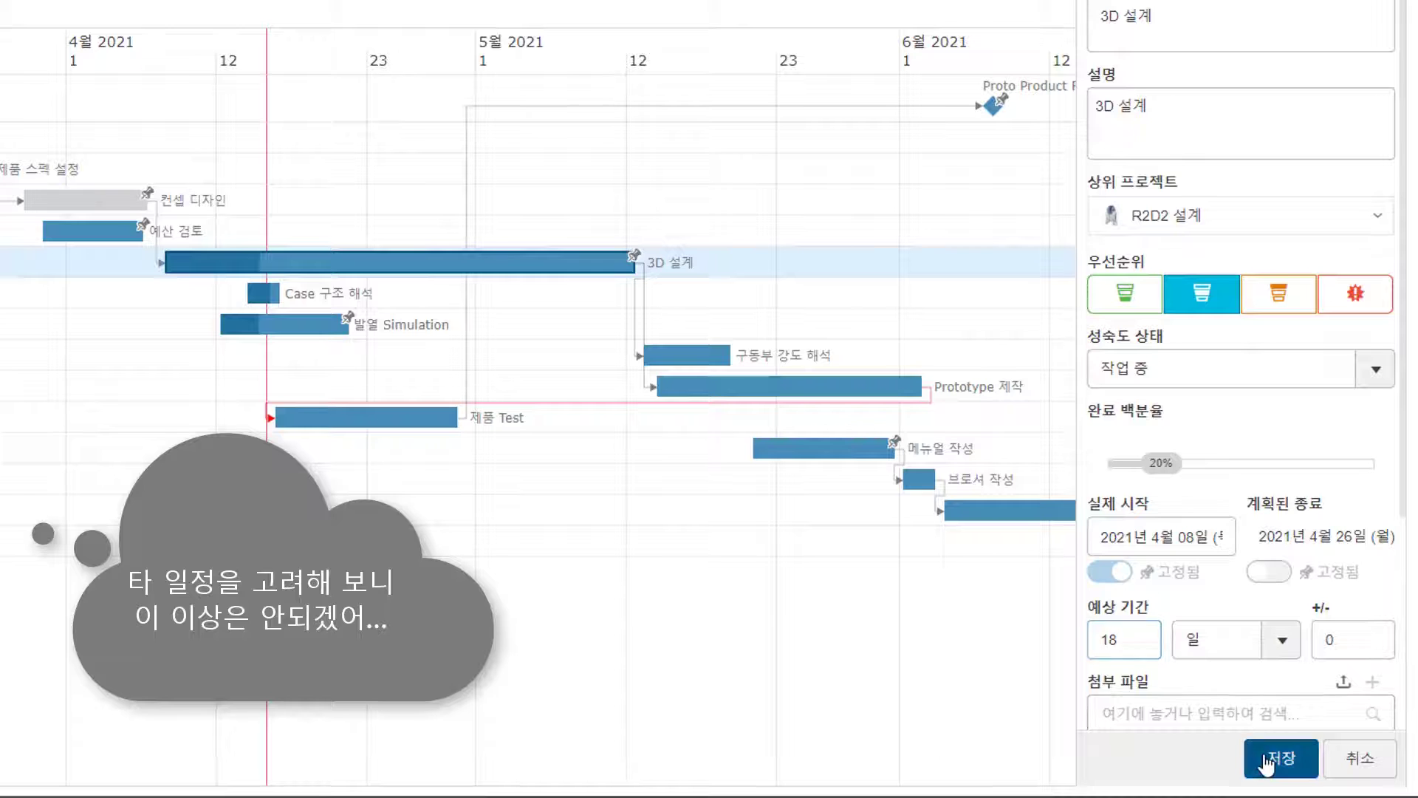
{"action": "left_click", "coordinate": [1266, 763]}
{"action": "left_click", "coordinate": [1361, 759]}
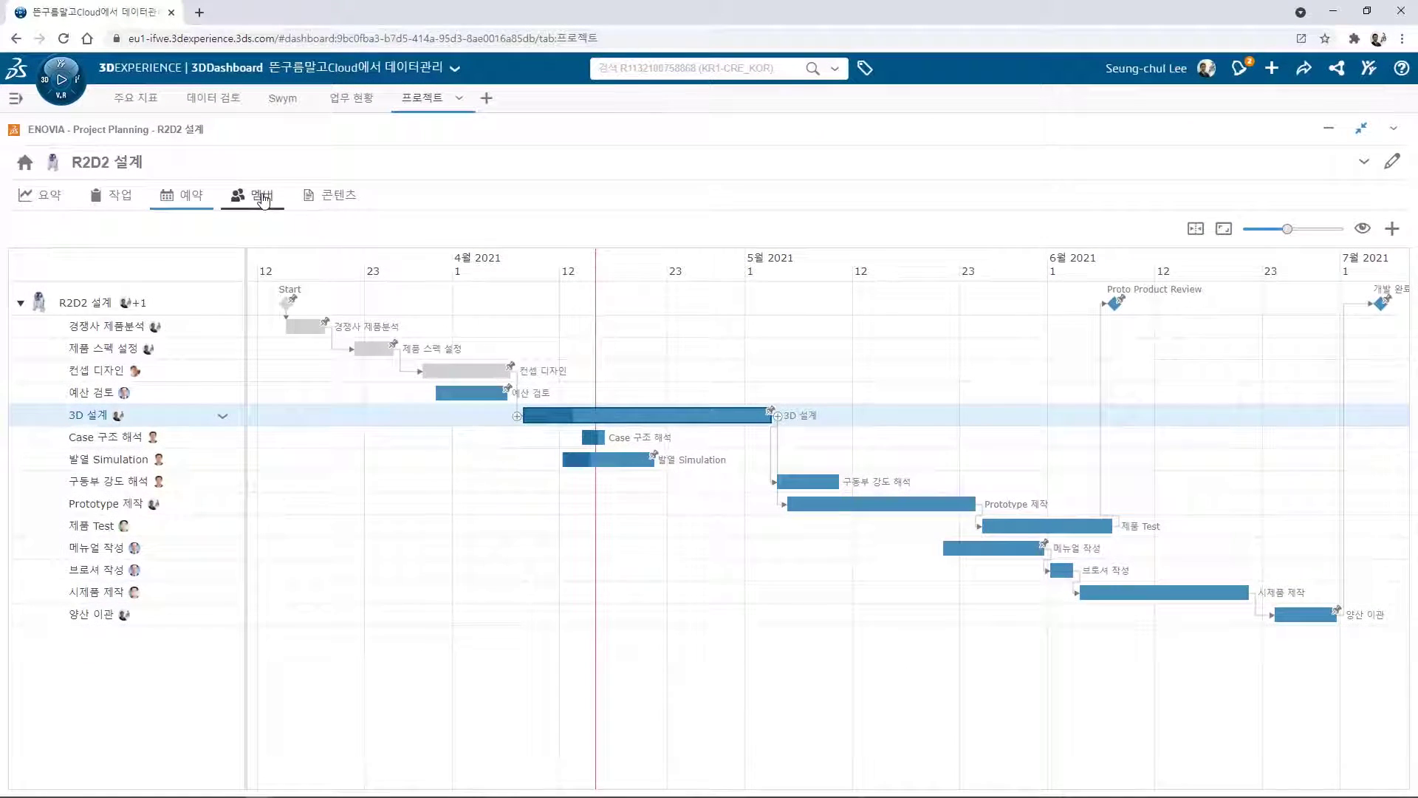
In the 멤버 list, search for the new team member and add them as 작성자.
{"action": "left_click", "coordinate": [258, 196]}
{"action": "left_click", "coordinate": [1326, 229]}
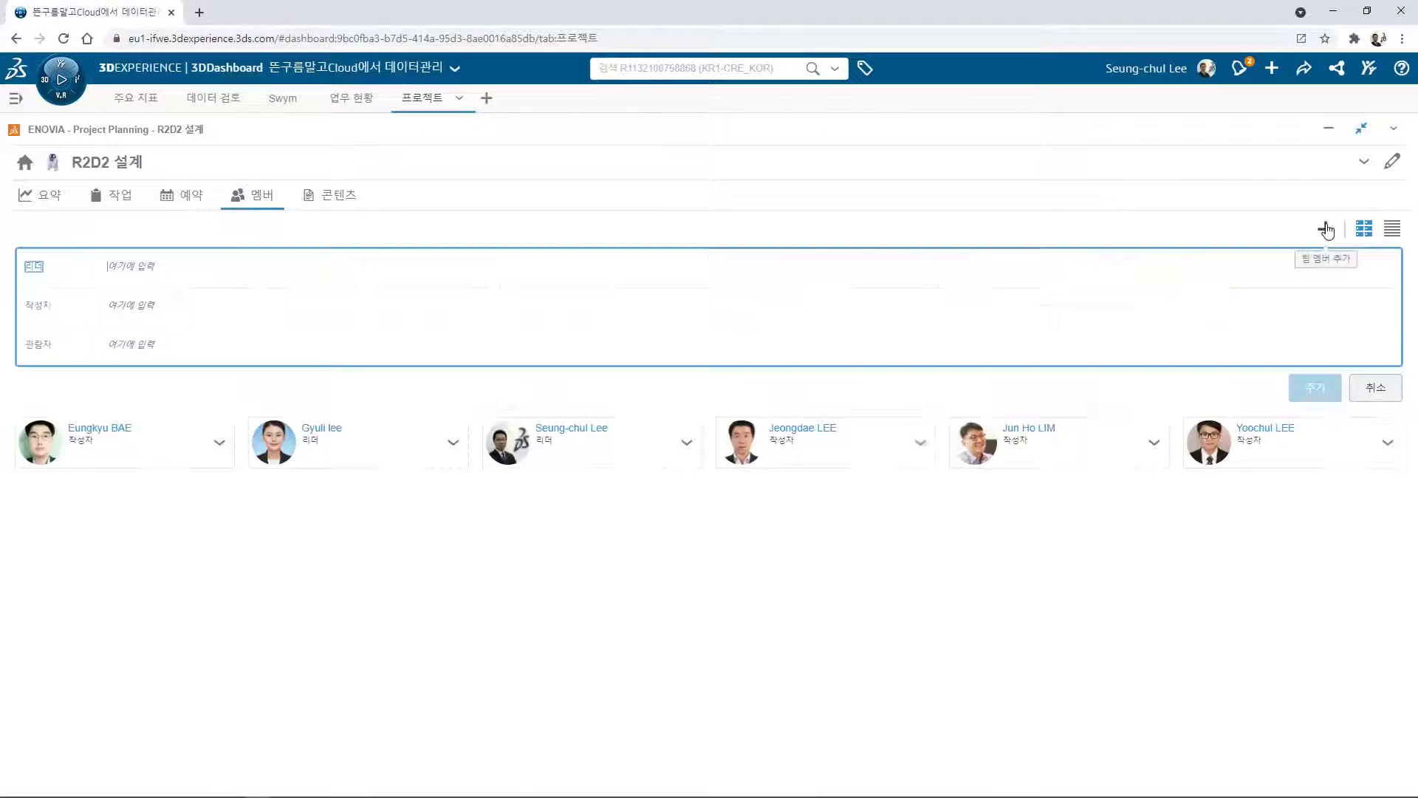
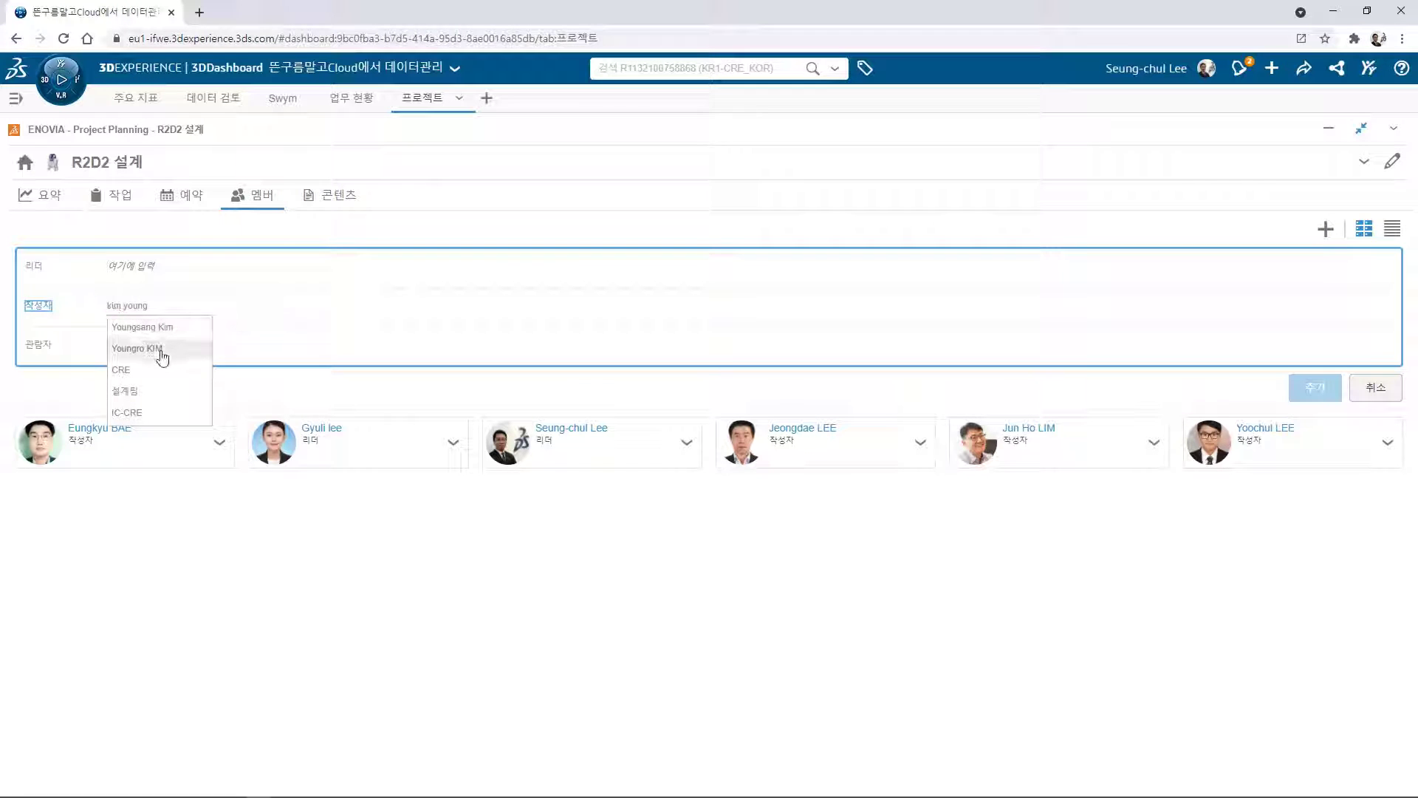
{"action": "left_click", "coordinate": [159, 350]}
{"action": "left_click", "coordinate": [1313, 388]}
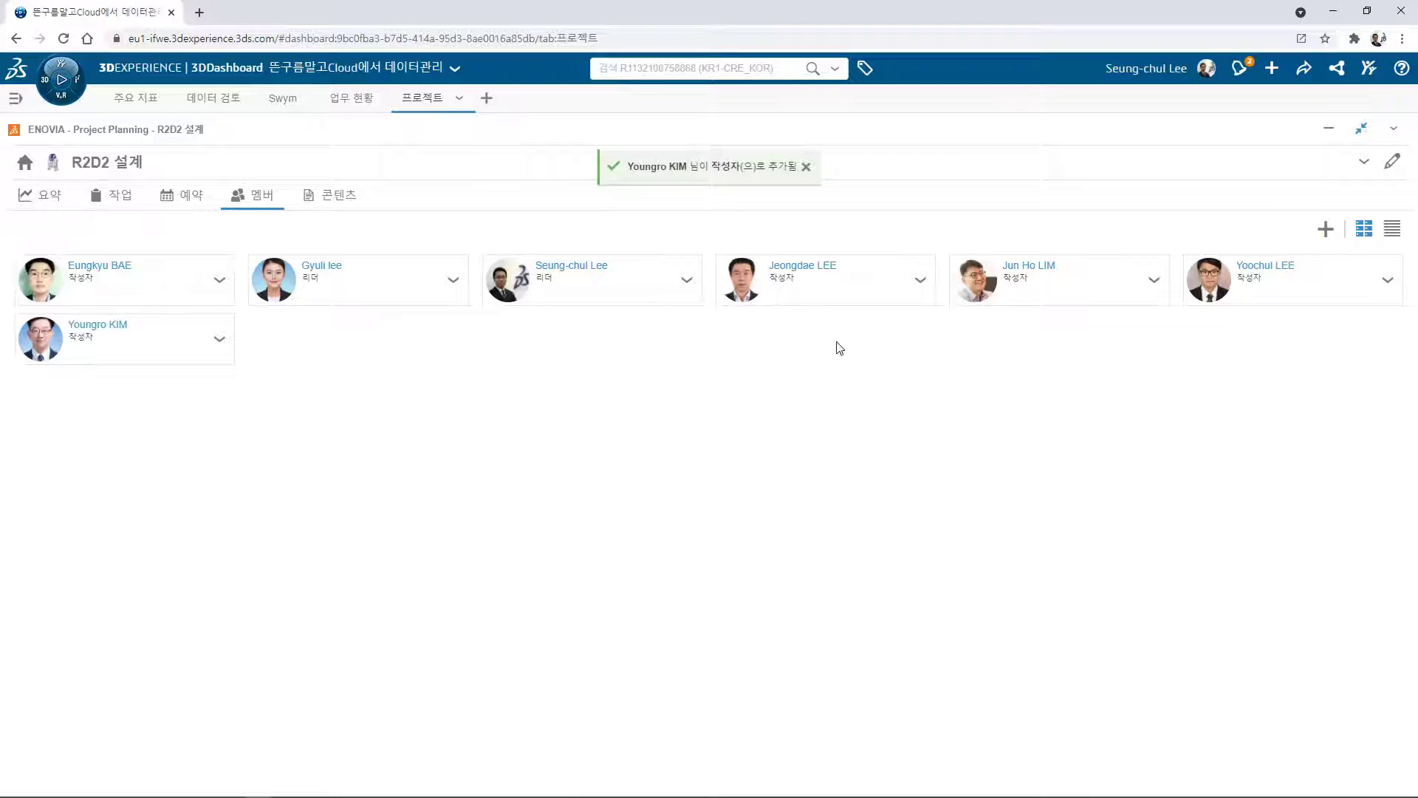
Open the 콘텐츠 list and preview R2D2_Final_design in 3D, orbiting the model before closing.
{"action": "left_click", "coordinate": [334, 195]}
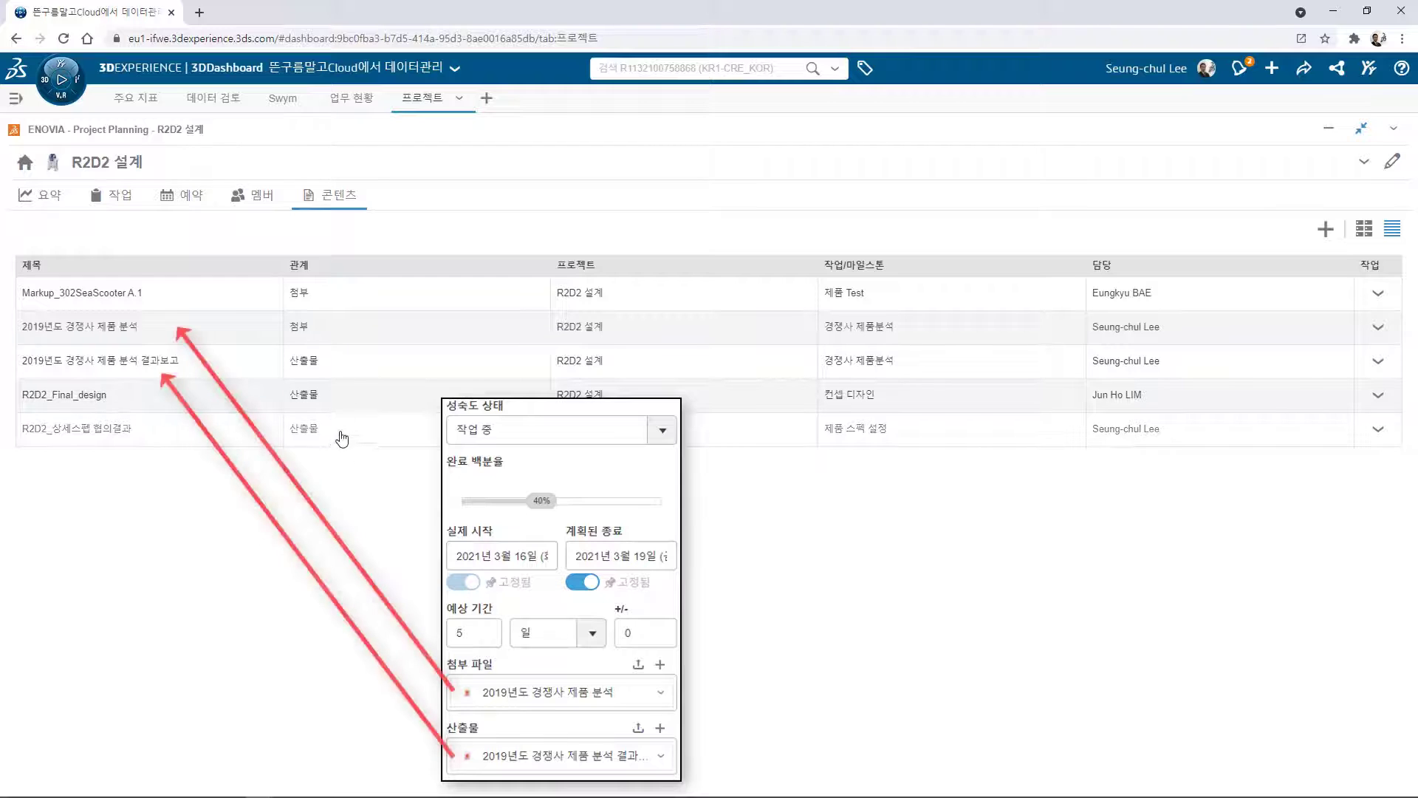
{"action": "left_click", "coordinate": [1378, 397]}
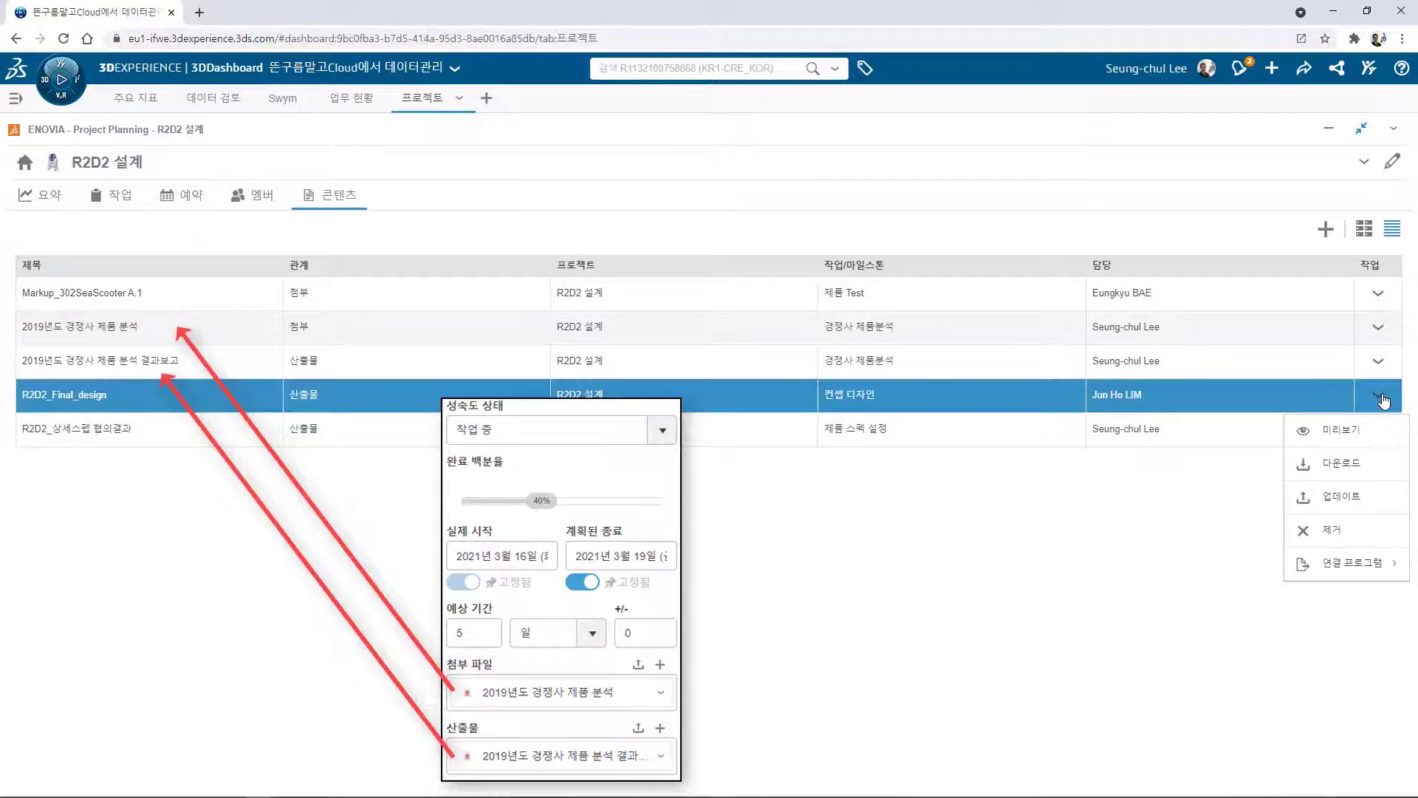
{"action": "left_click", "coordinate": [1354, 427]}
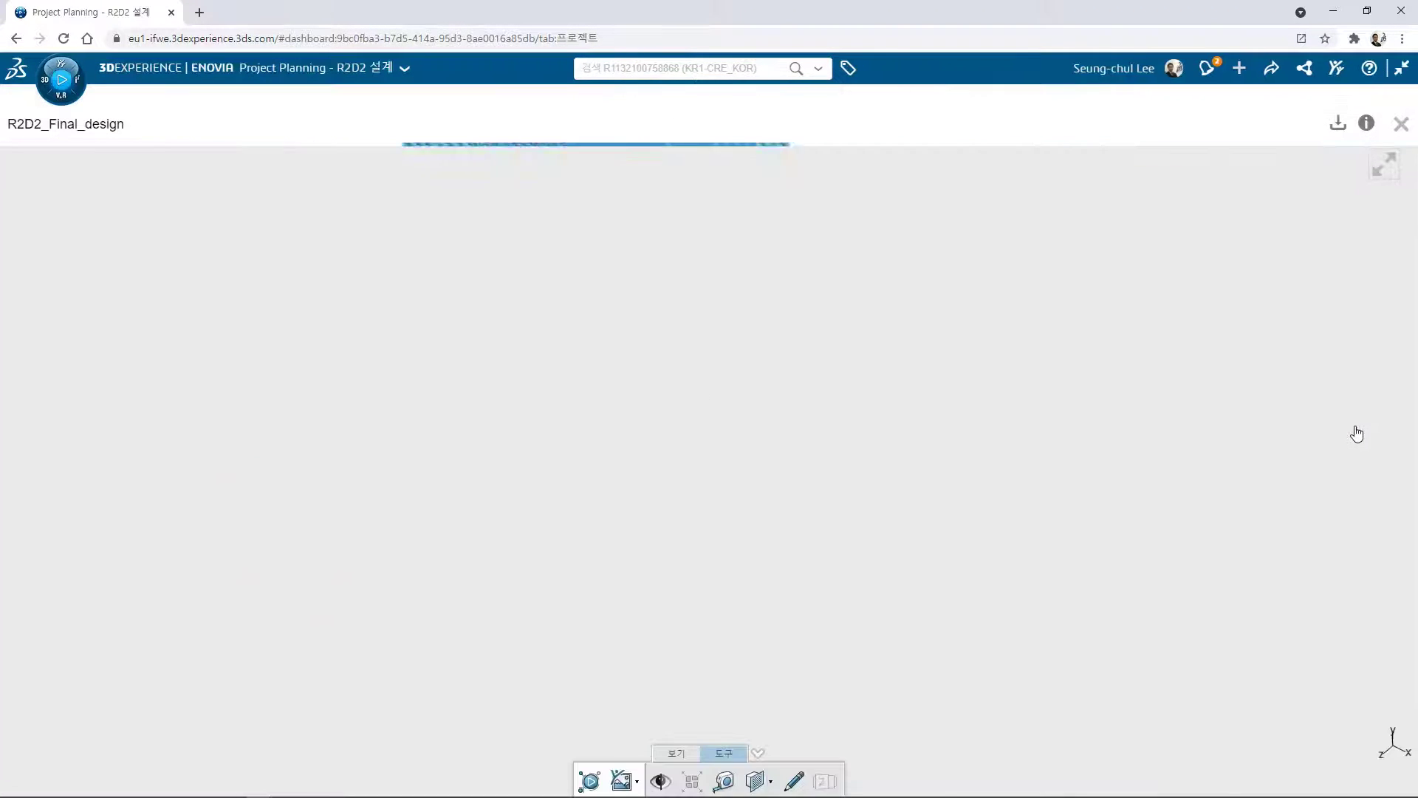
{"action": "middle_click_drag", "start_coordinate": [924, 512], "coordinate": [1054, 544]}
{"action": "left_click", "coordinate": [1401, 123]}
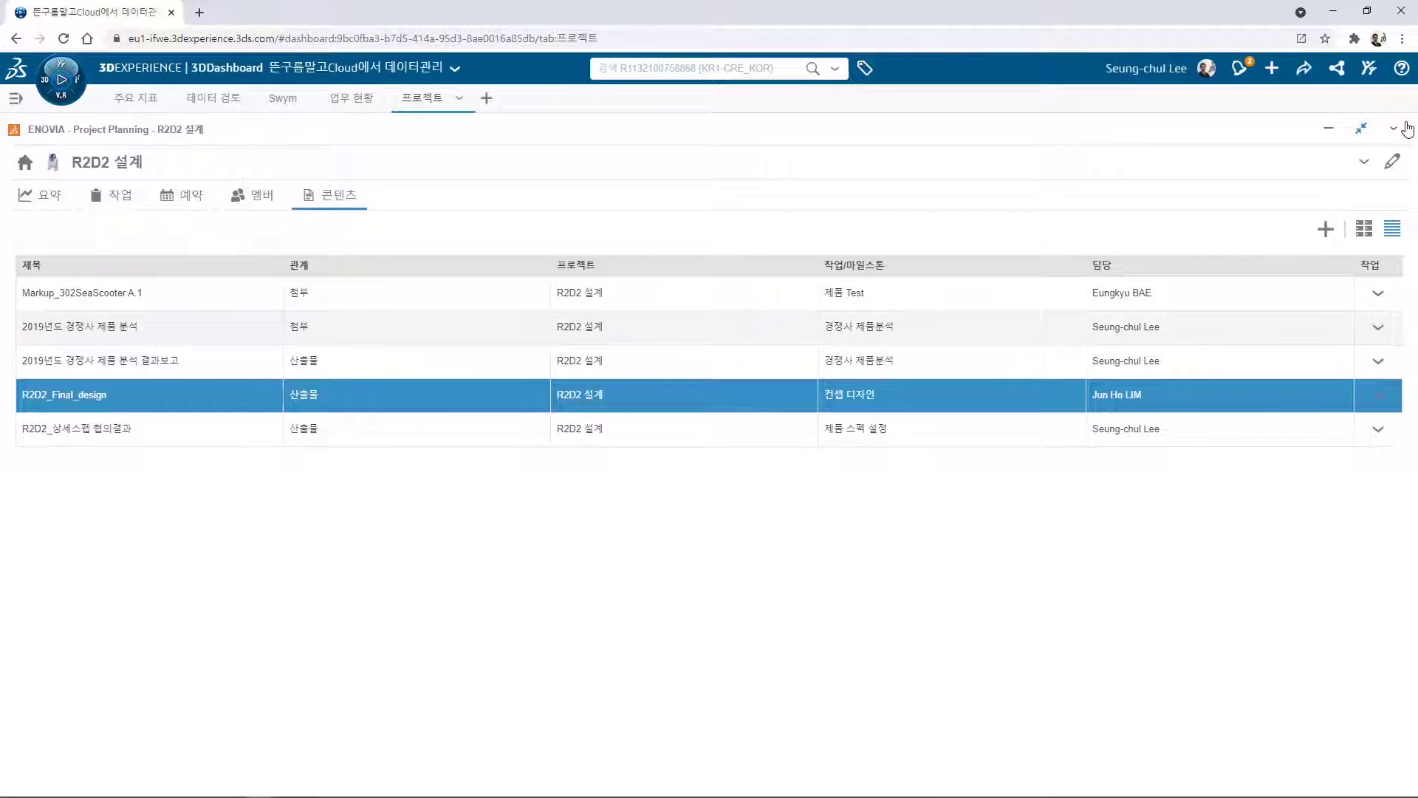
Open the 요약 dashboard, inspect the 작업 위험 평가 gauge, and scroll to the resource charts.
{"action": "left_click", "coordinate": [49, 197]}
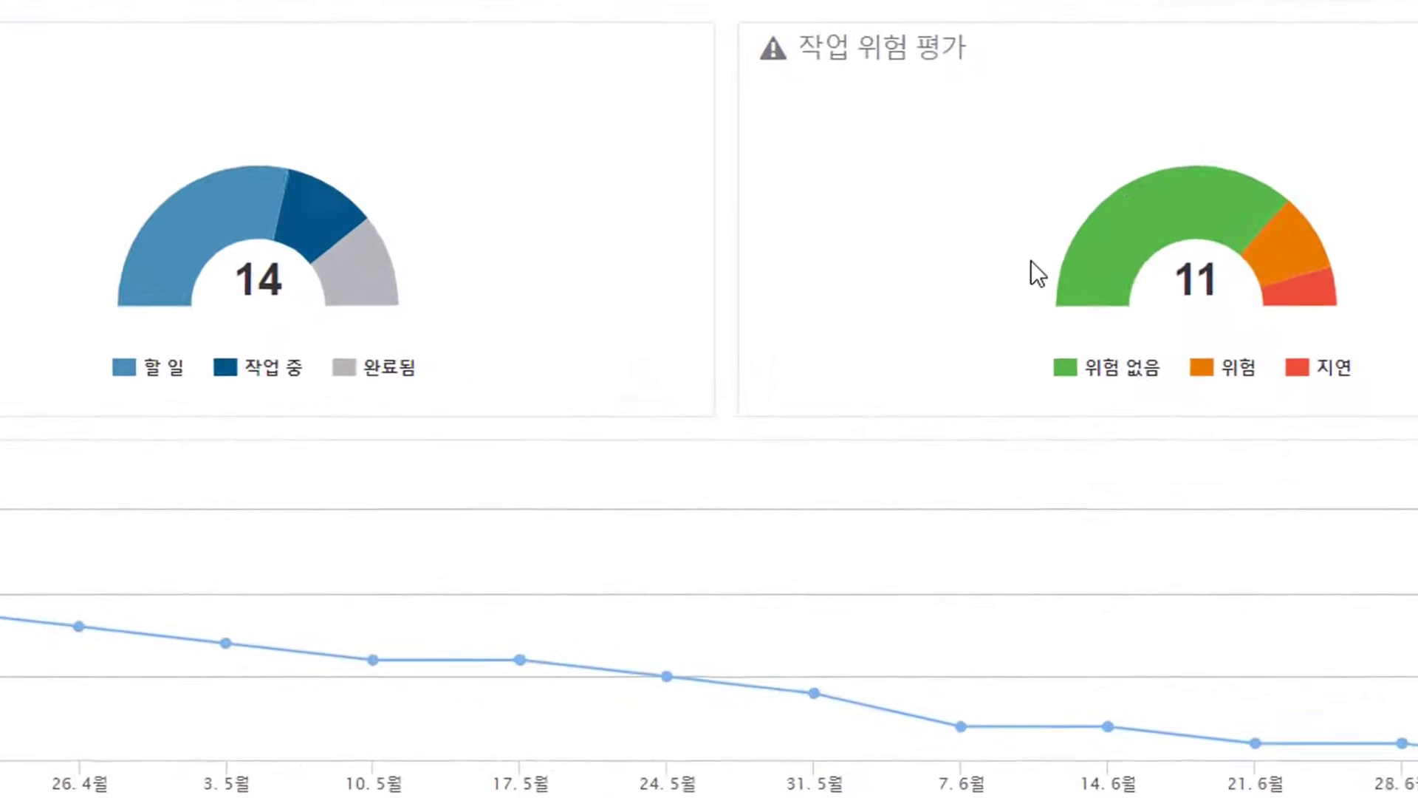
{"action": "mouse_move", "coordinate": [1088, 273]}
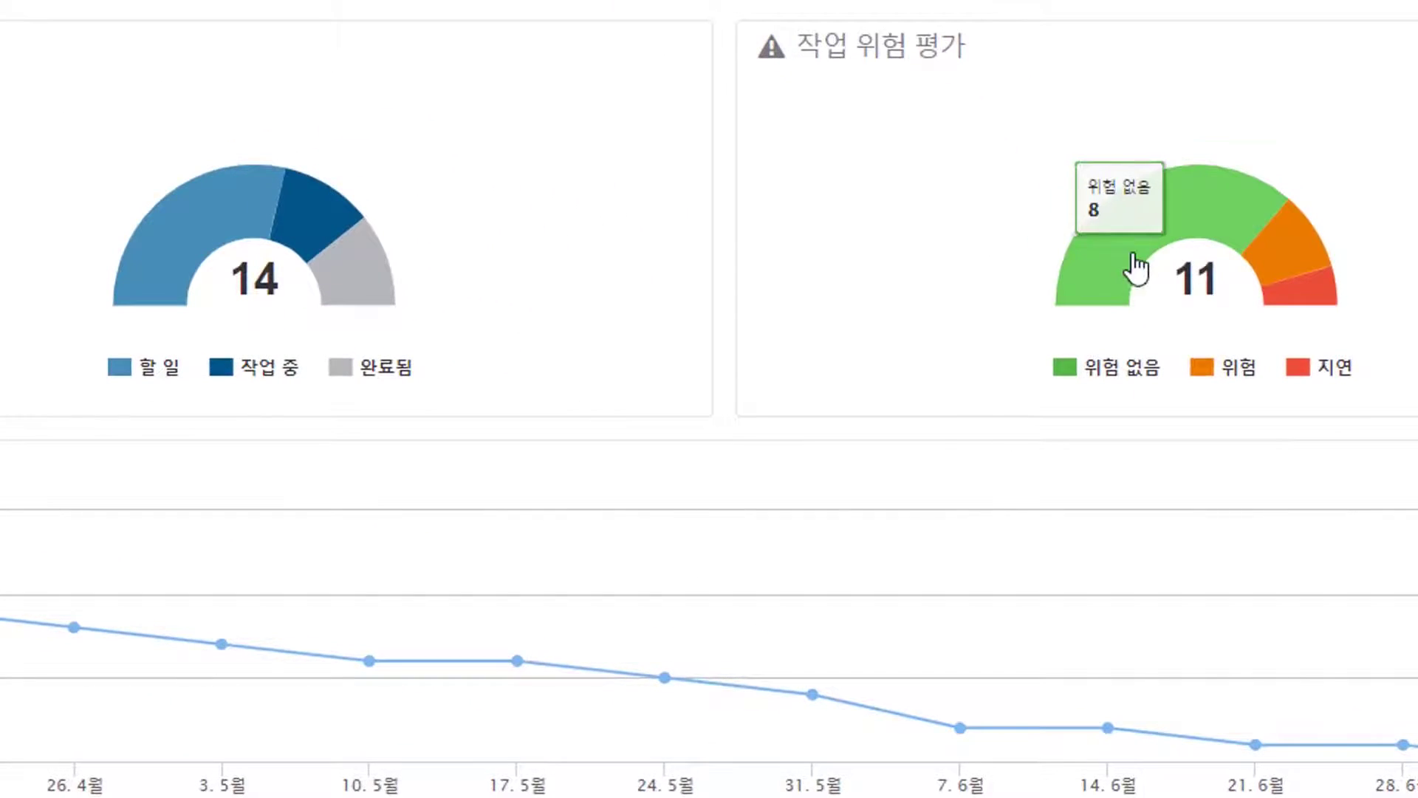
{"action": "mouse_move", "coordinate": [1292, 262]}
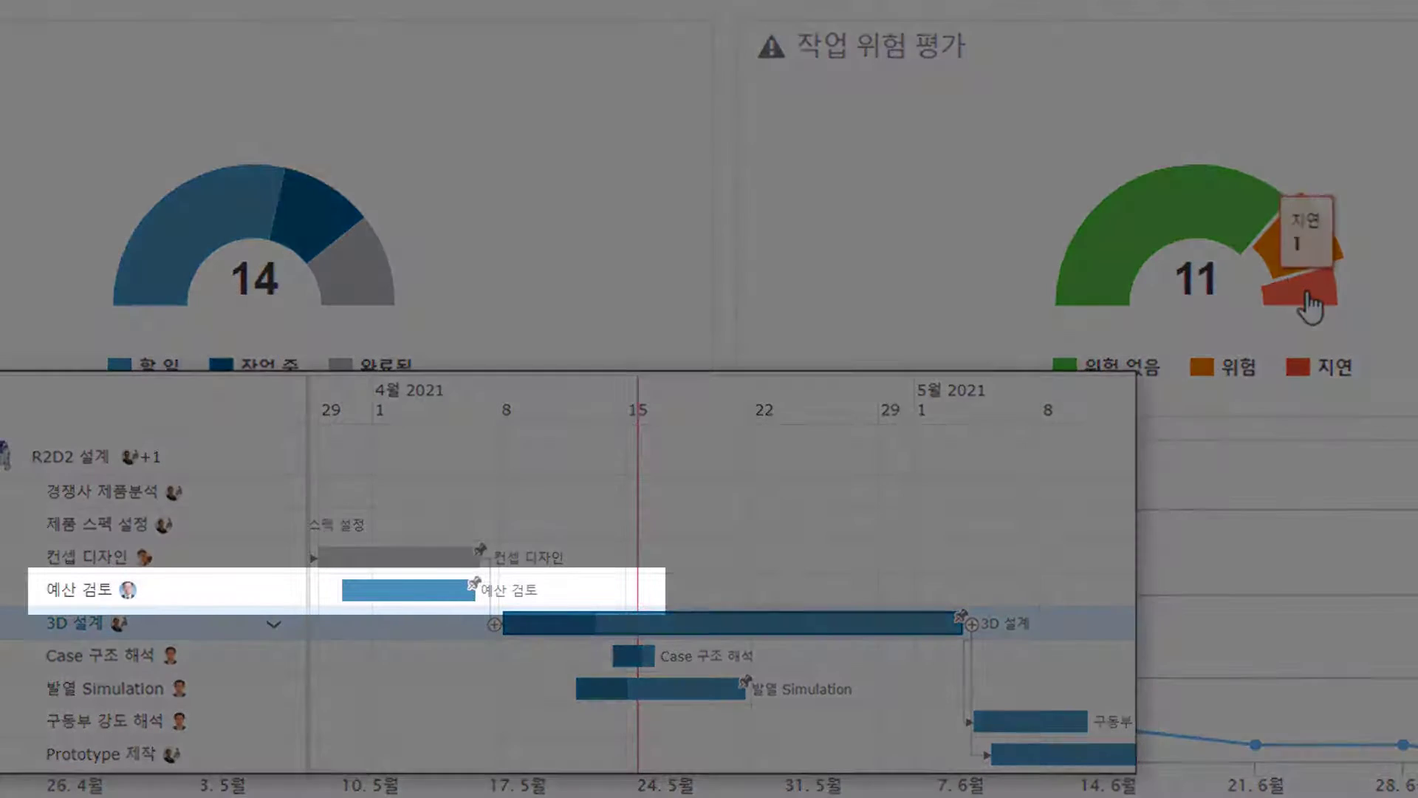
{"action": "mouse_move", "coordinate": [1310, 303]}
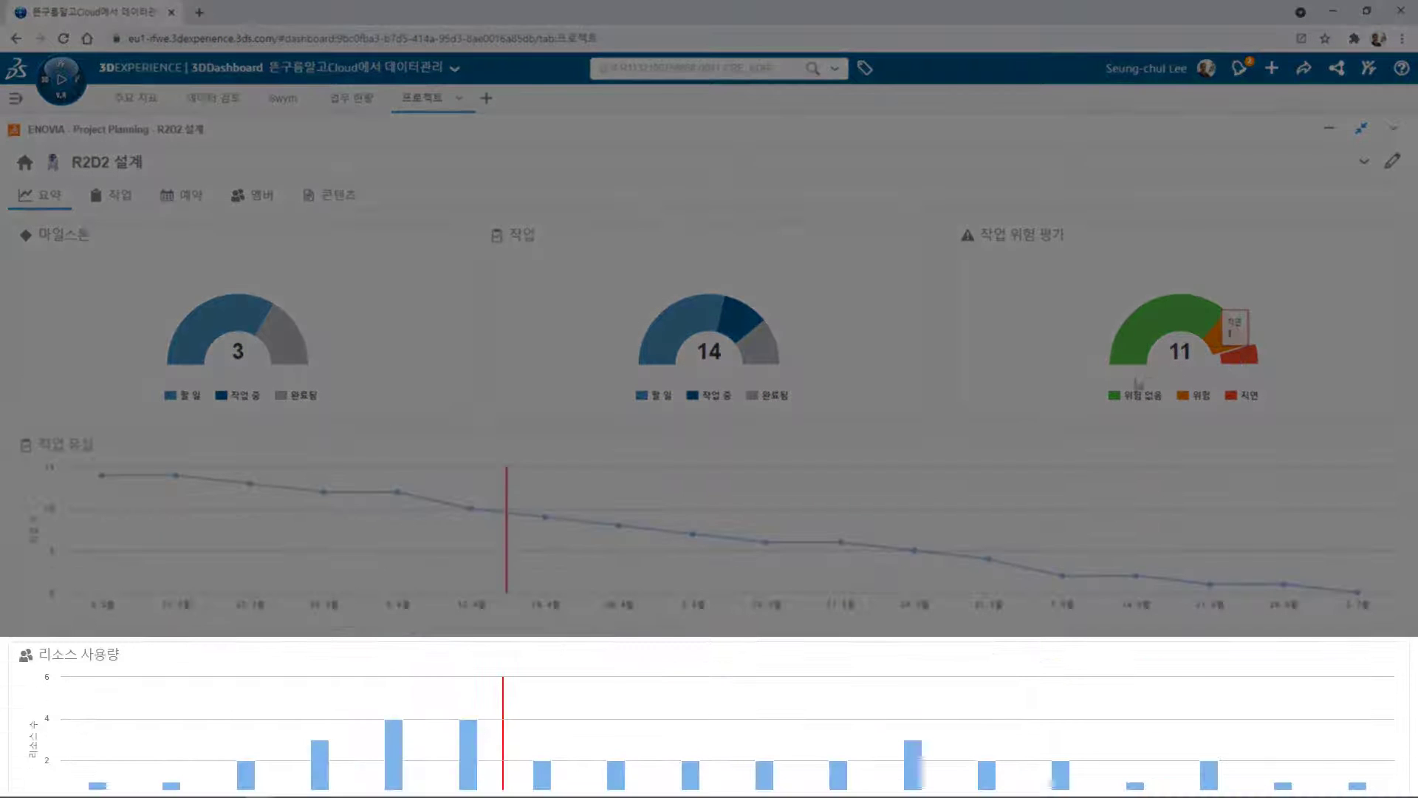
{"action": "scroll", "coordinate": [987, 442], "scroll_direction": "down", "scroll_amount": 4}
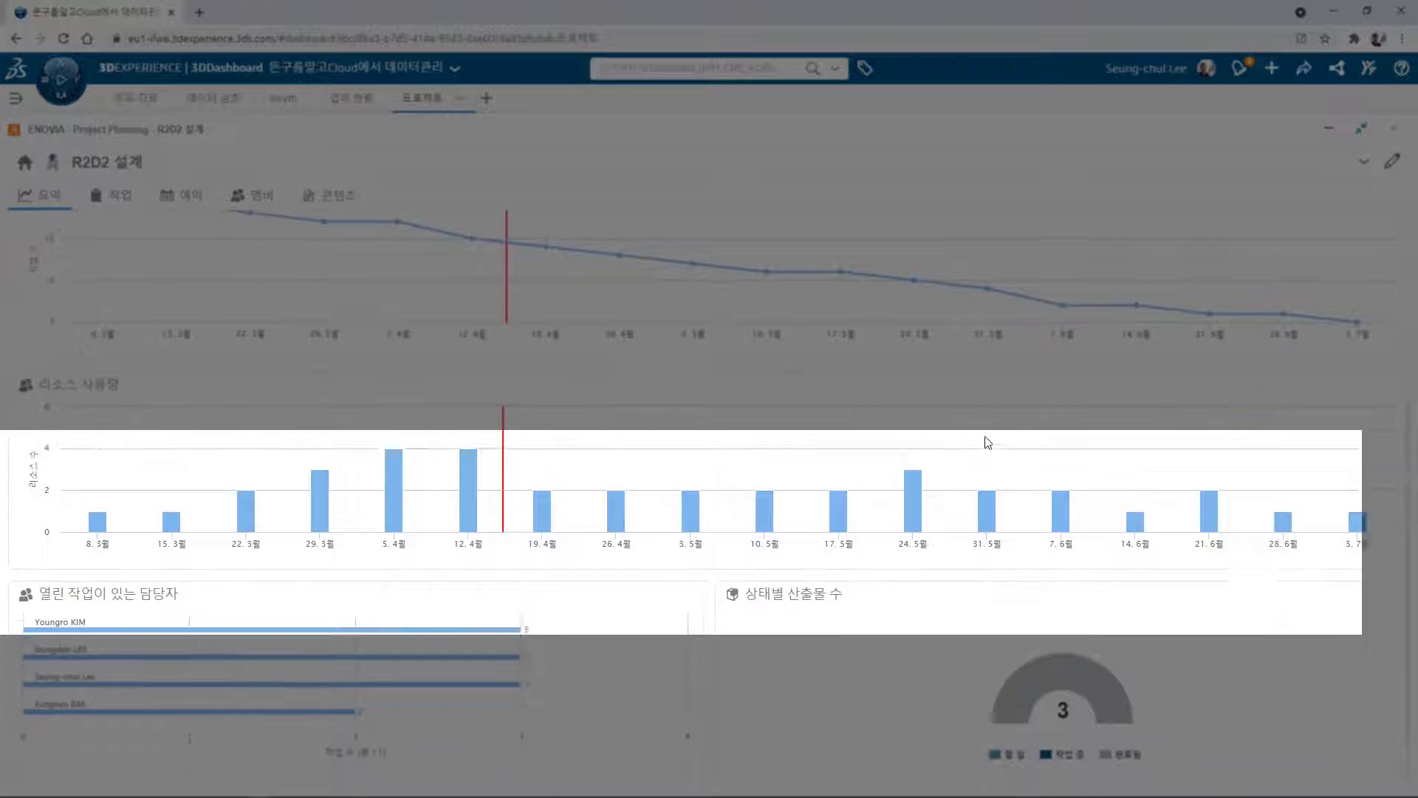